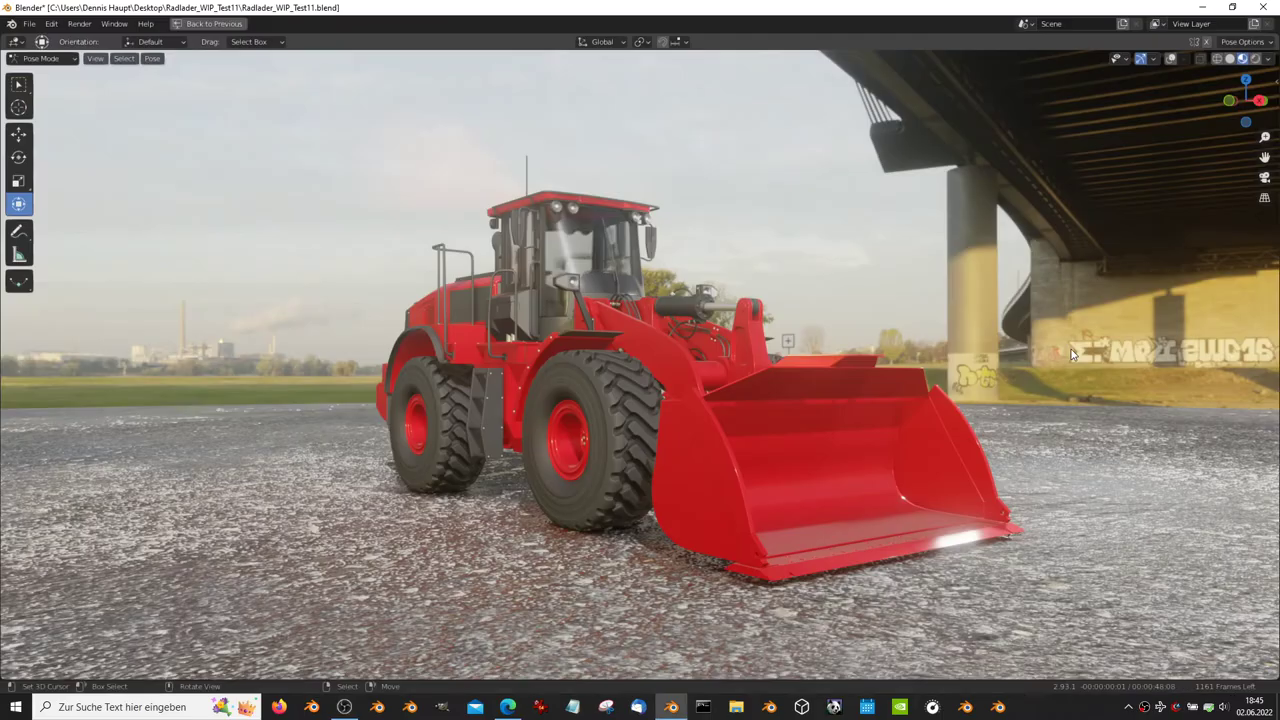
# Step: Orbit to a rear-side view of the loader and play its animation in the maximized viewport
pyautogui.moveTo(456, 293)
pyautogui.mouseDown(button='middle')
pyautogui.moveTo(759, 294)
pyautogui.moveTo(618, 299)
pyautogui.moveTo(701, 303)
pyautogui.moveTo(820, 364)
pyautogui.moveTo(789, 347)
pyautogui.moveTo(782, 315)
pyautogui.moveTo(717, 300)
pyautogui.moveTo(660, 346)
pyautogui.moveTo(713, 417)
pyautogui.moveTo(872, 394)
pyautogui.moveTo(949, 309)
pyautogui.moveTo(968, 335)
pyautogui.moveTo(914, 377)
pyautogui.moveTo(914, 357)
pyautogui.moveTo(754, 412)
pyautogui.moveTo(754, 350)
pyautogui.moveTo(794, 369)
pyautogui.mouseUp(button='middle')
pyautogui.hotkey('ctrl', 'space')
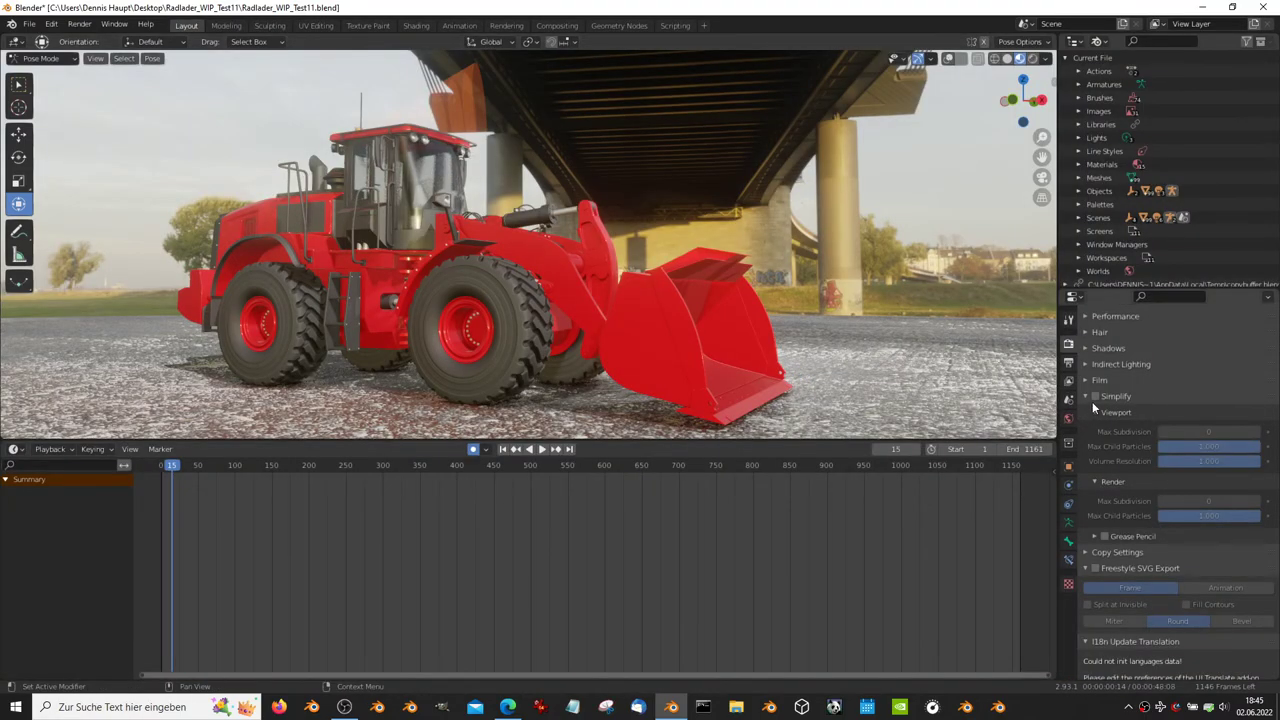
pyautogui.hotkey('ctrl', 'space')
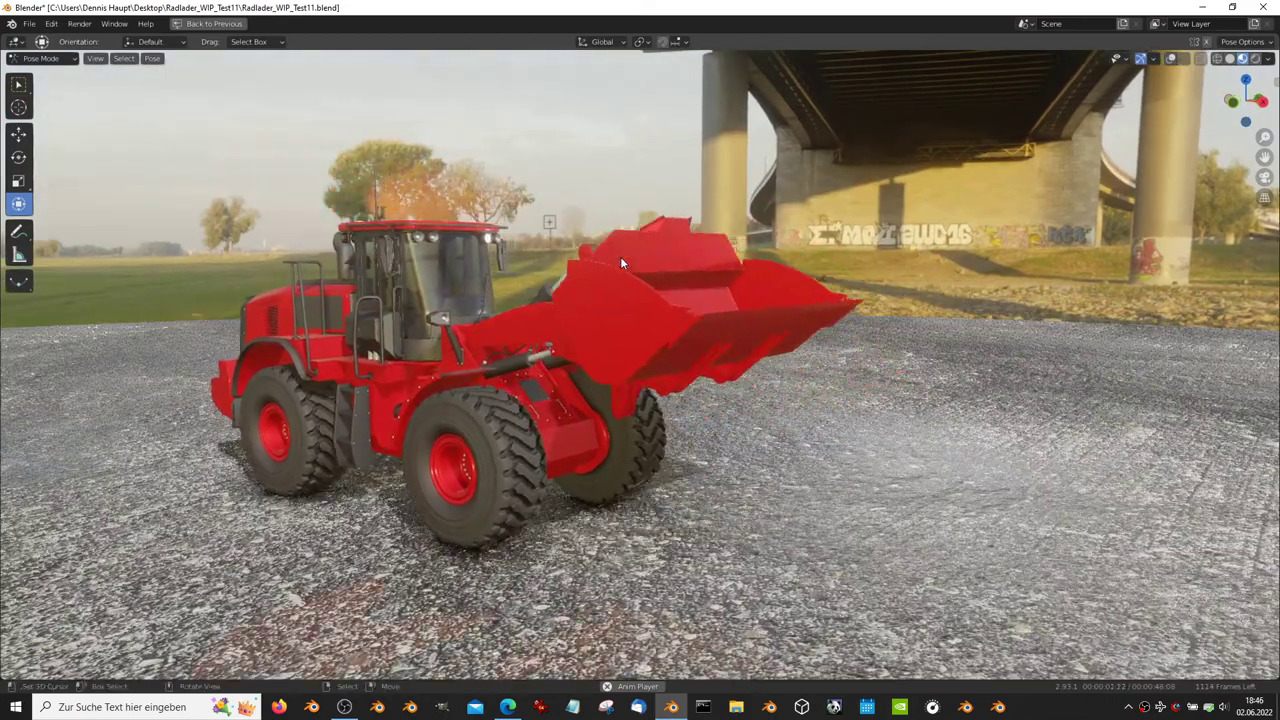
# Step: Walk in first person around the loader, past its wheels, ladder, cab and rear
pyautogui.hotkey('shift', '`')
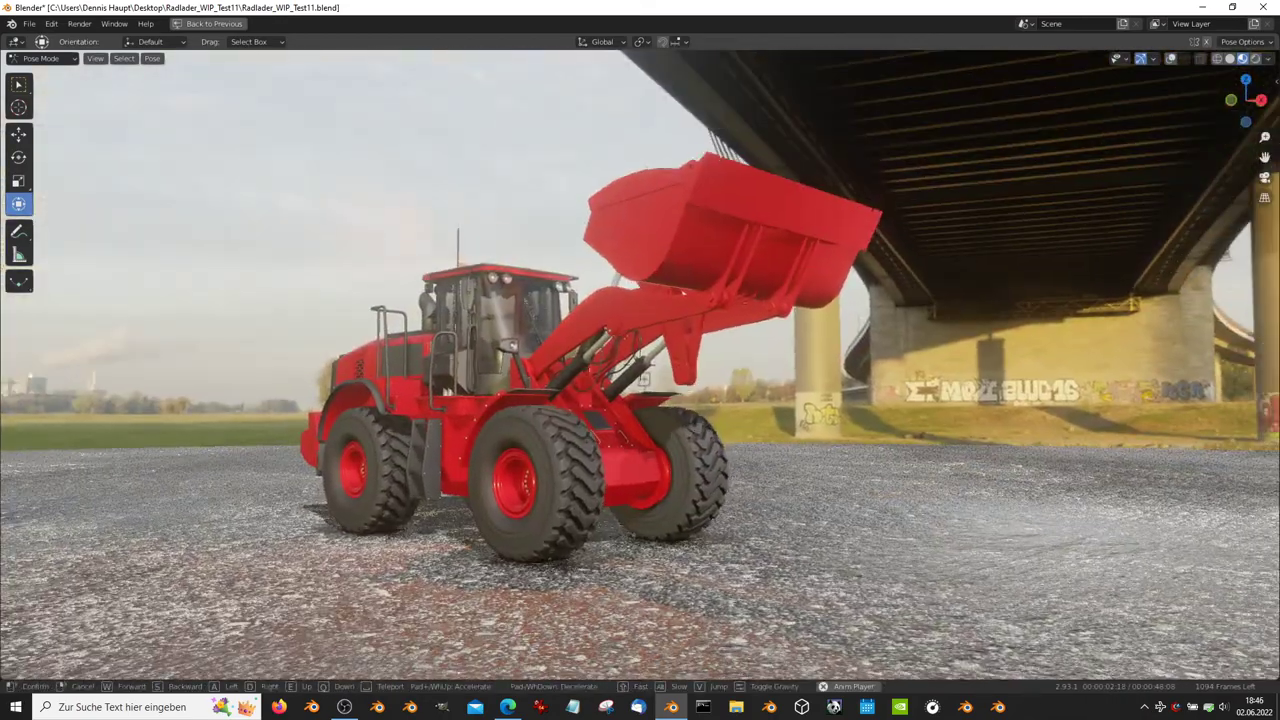
pyautogui.press('w')
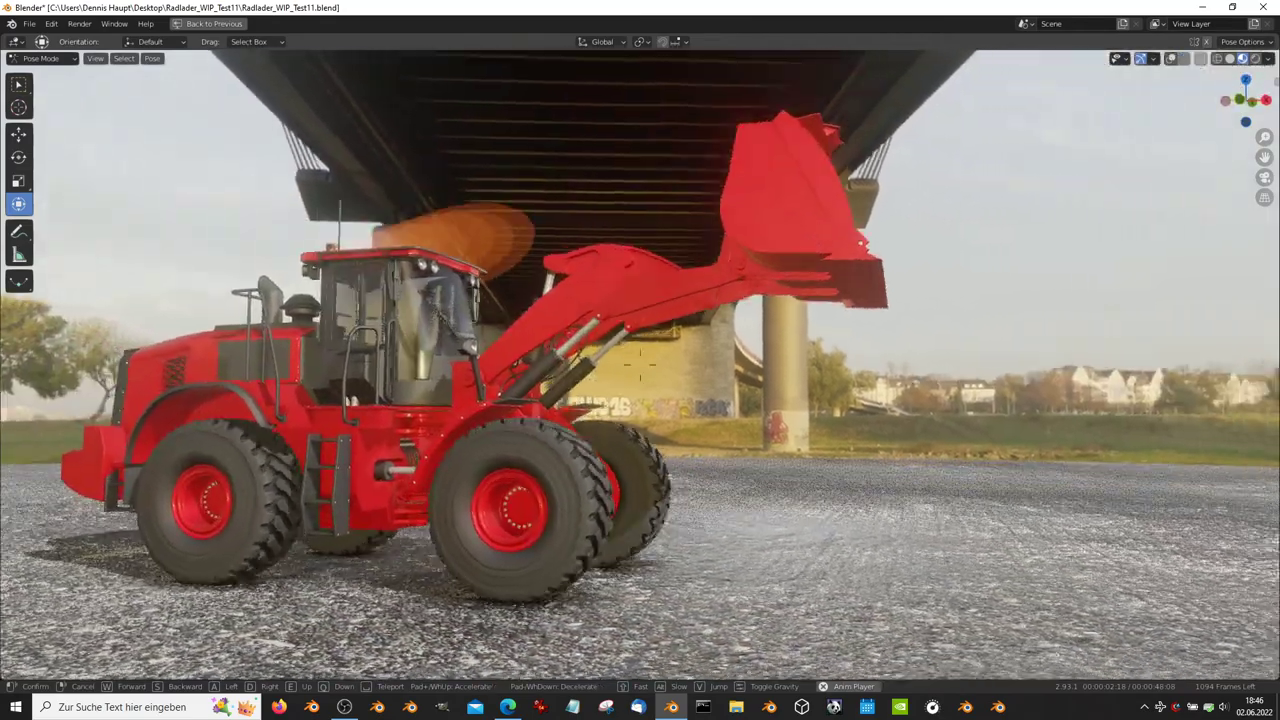
pyautogui.press('w')
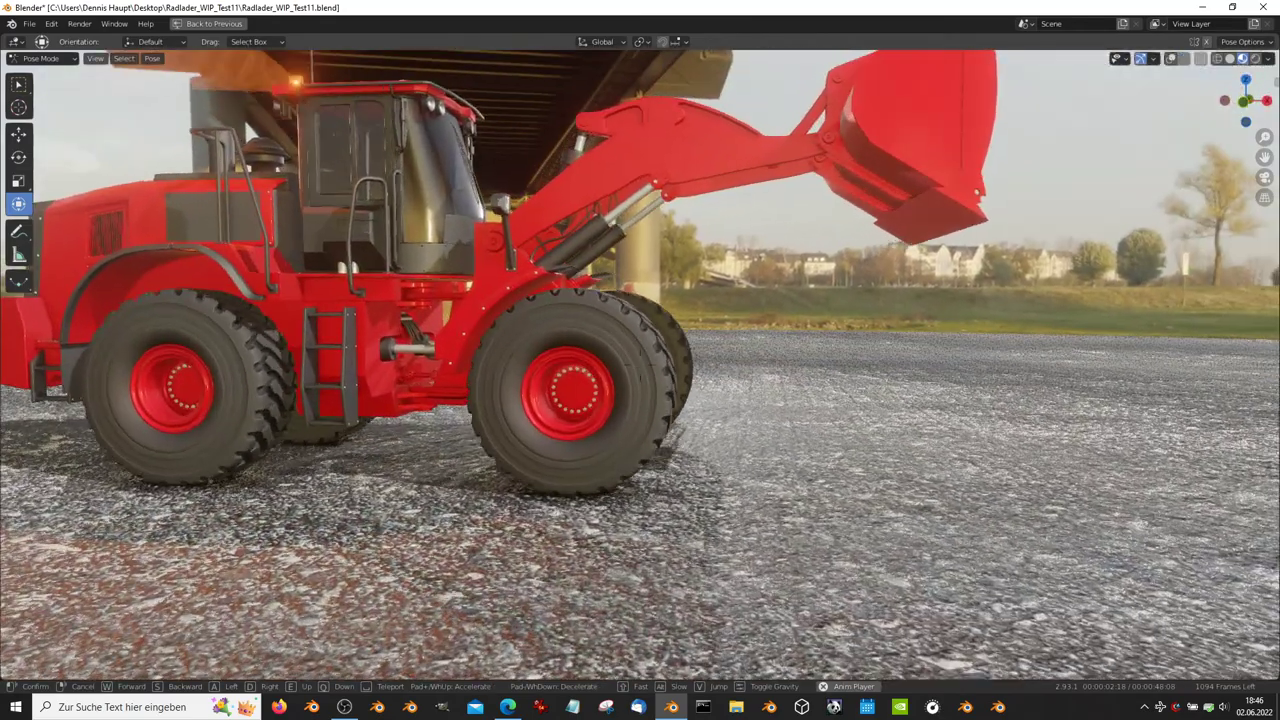
pyautogui.press('w')
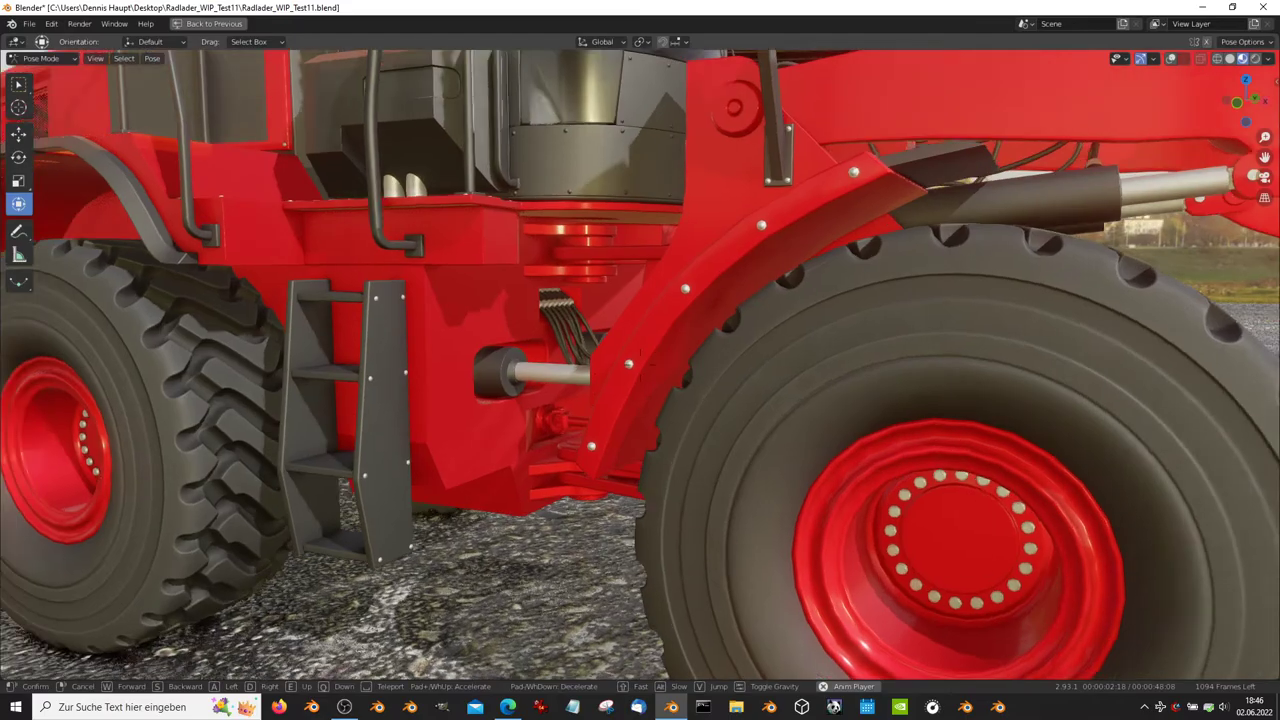
pyautogui.press('w')
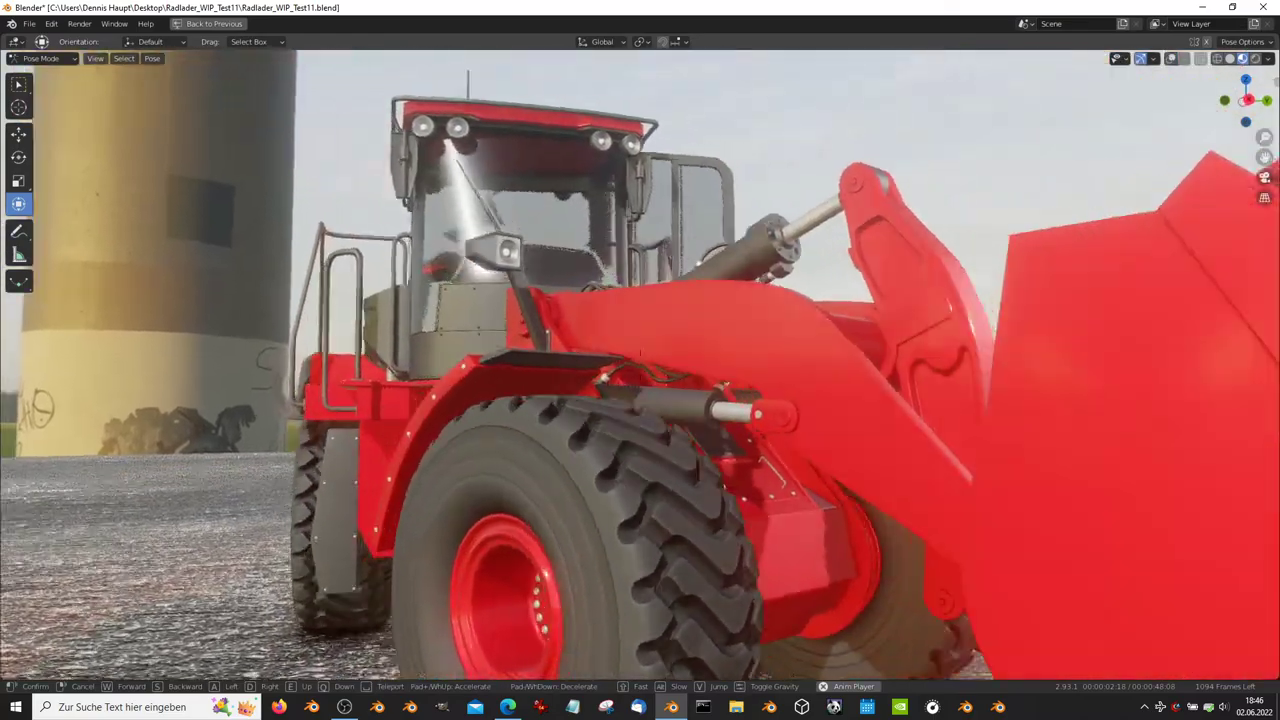
pyautogui.press('w')
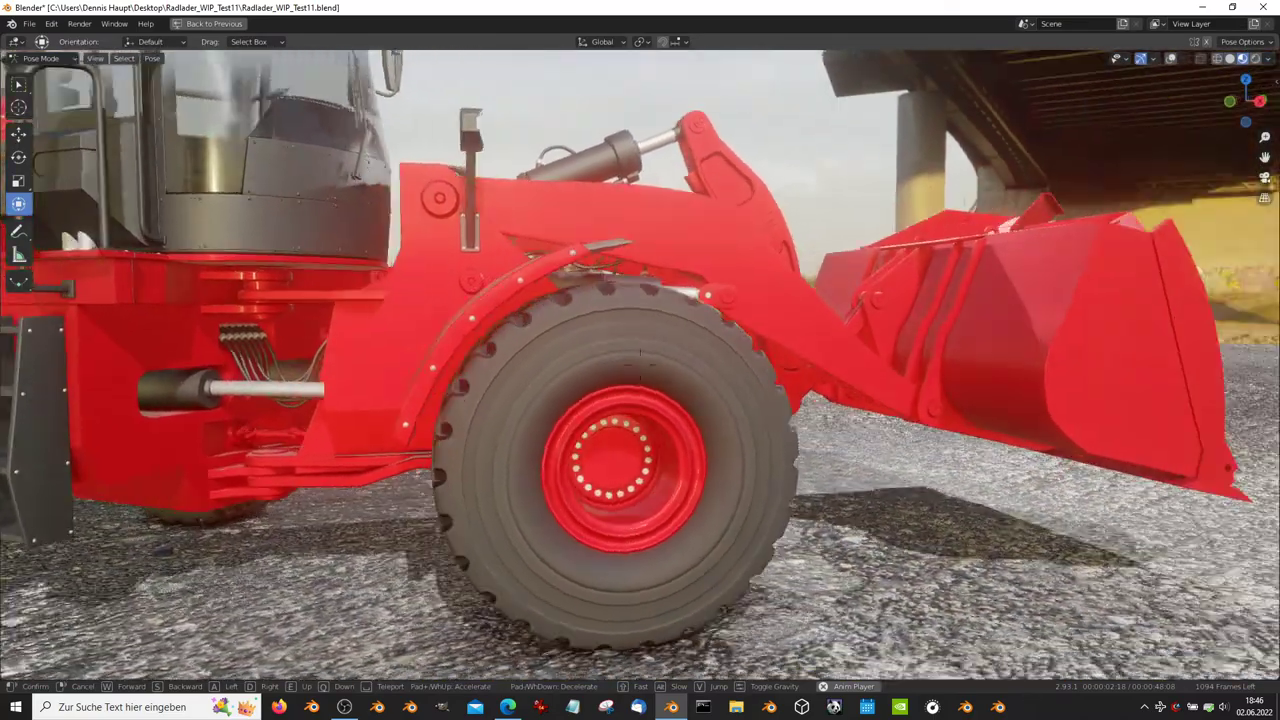
pyautogui.press('w')
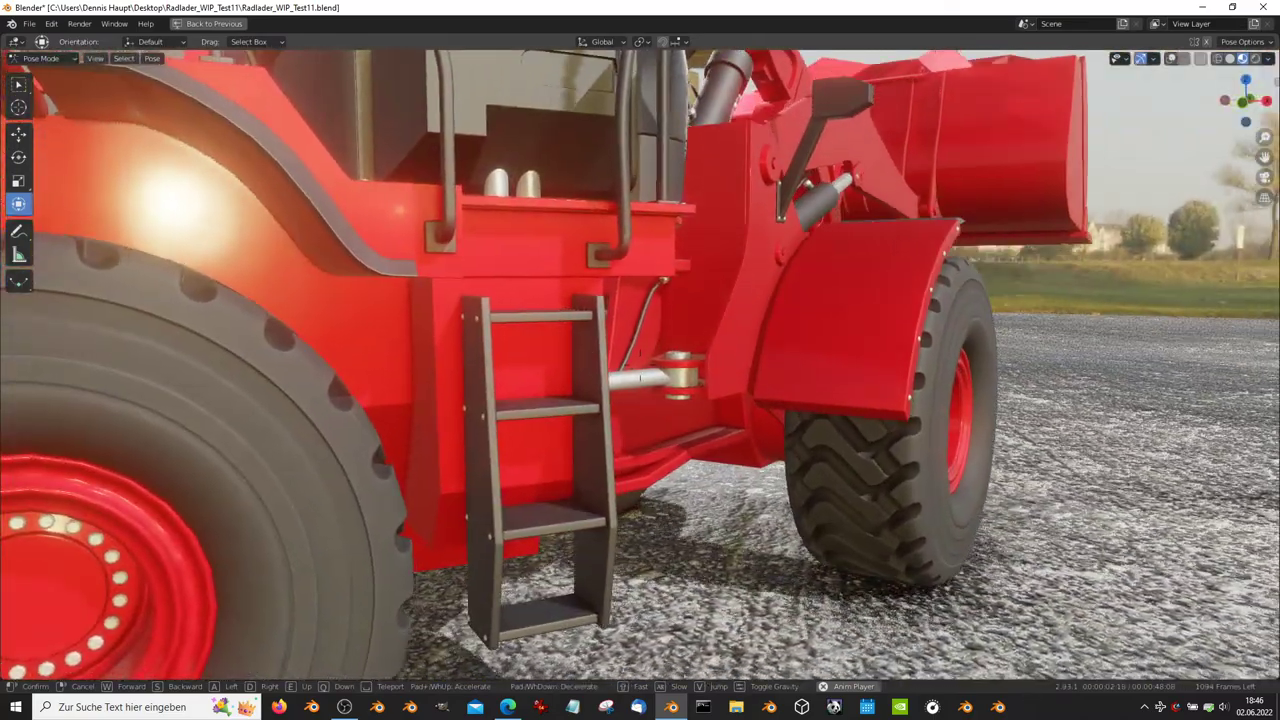
pyautogui.press('s')
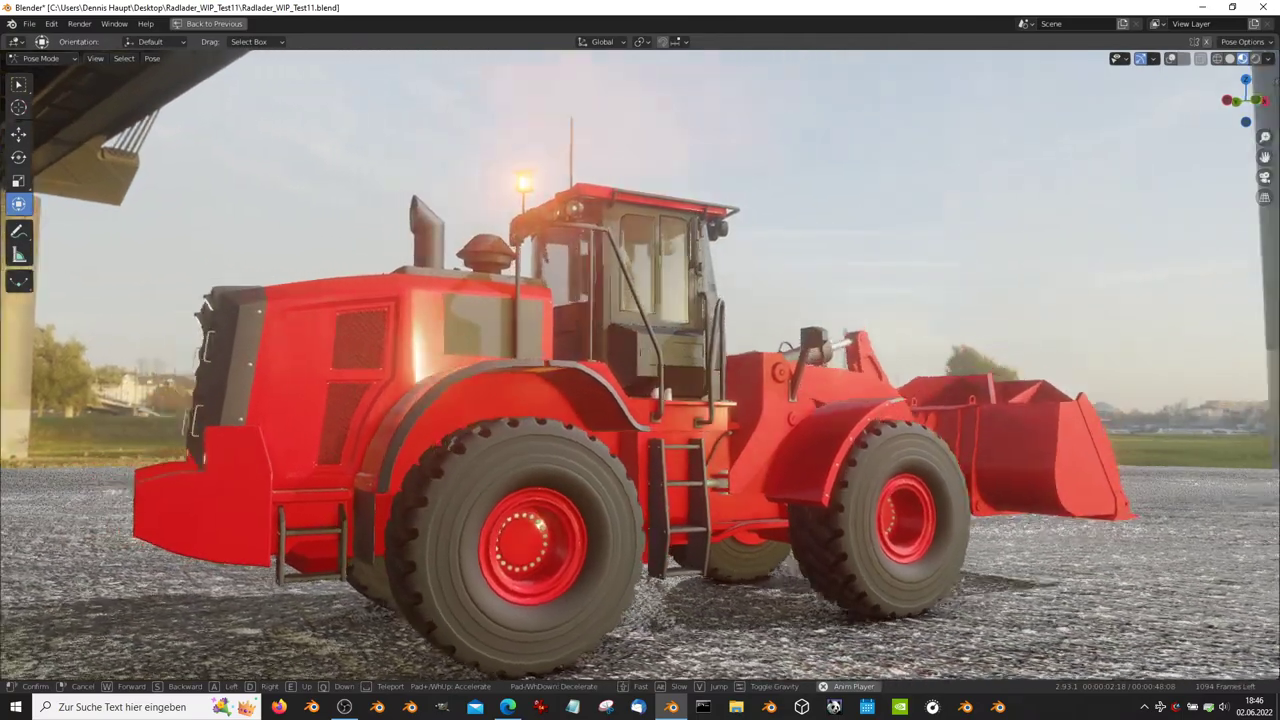
pyautogui.press('a')
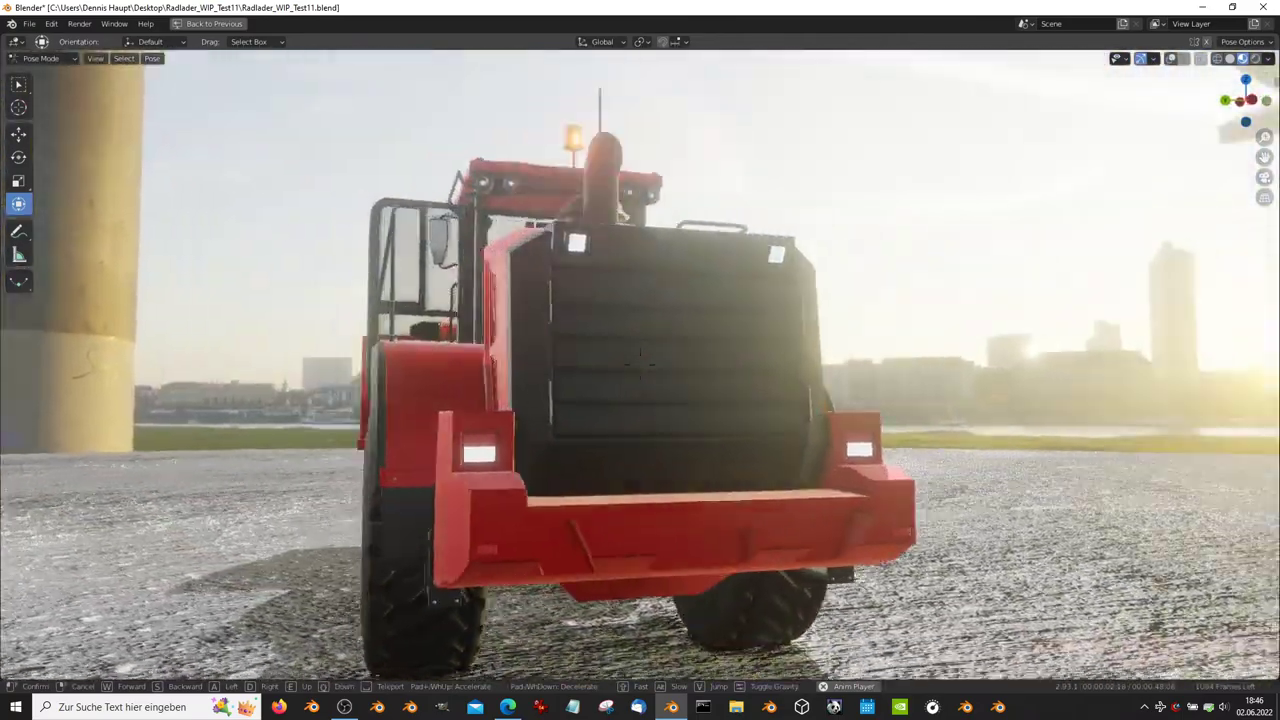
pyautogui.press('a')
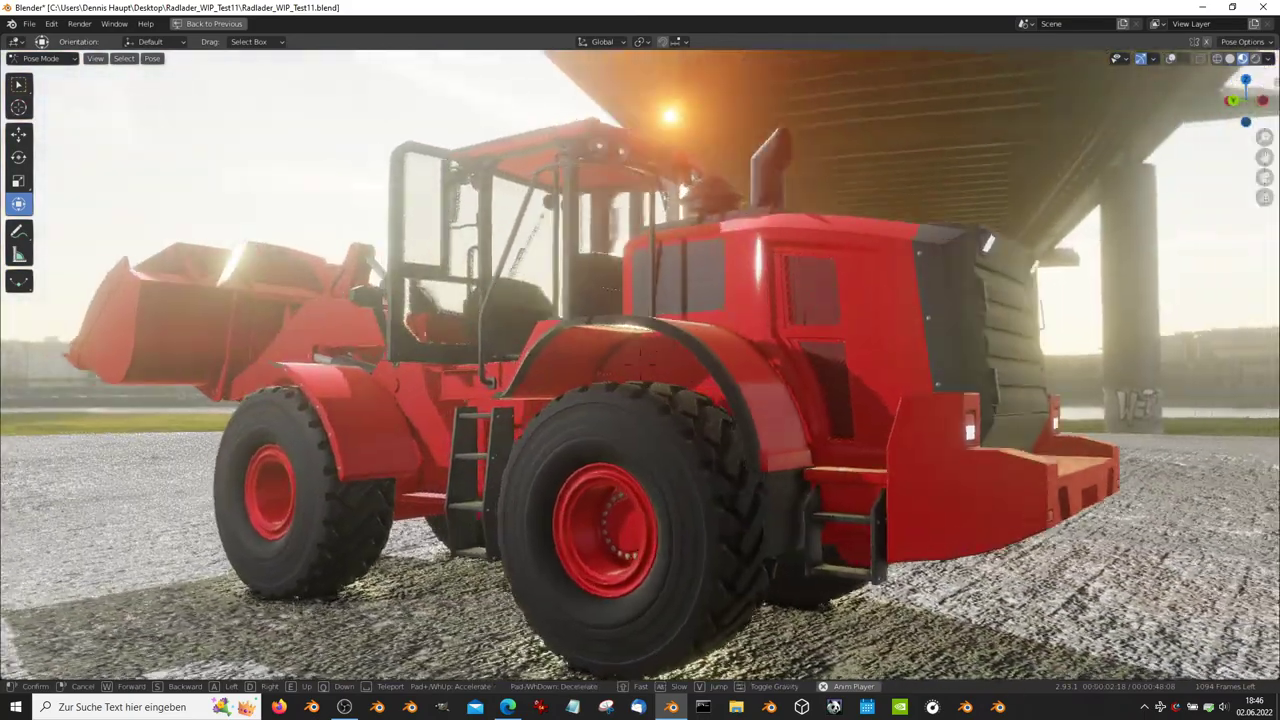
pyautogui.press('a')
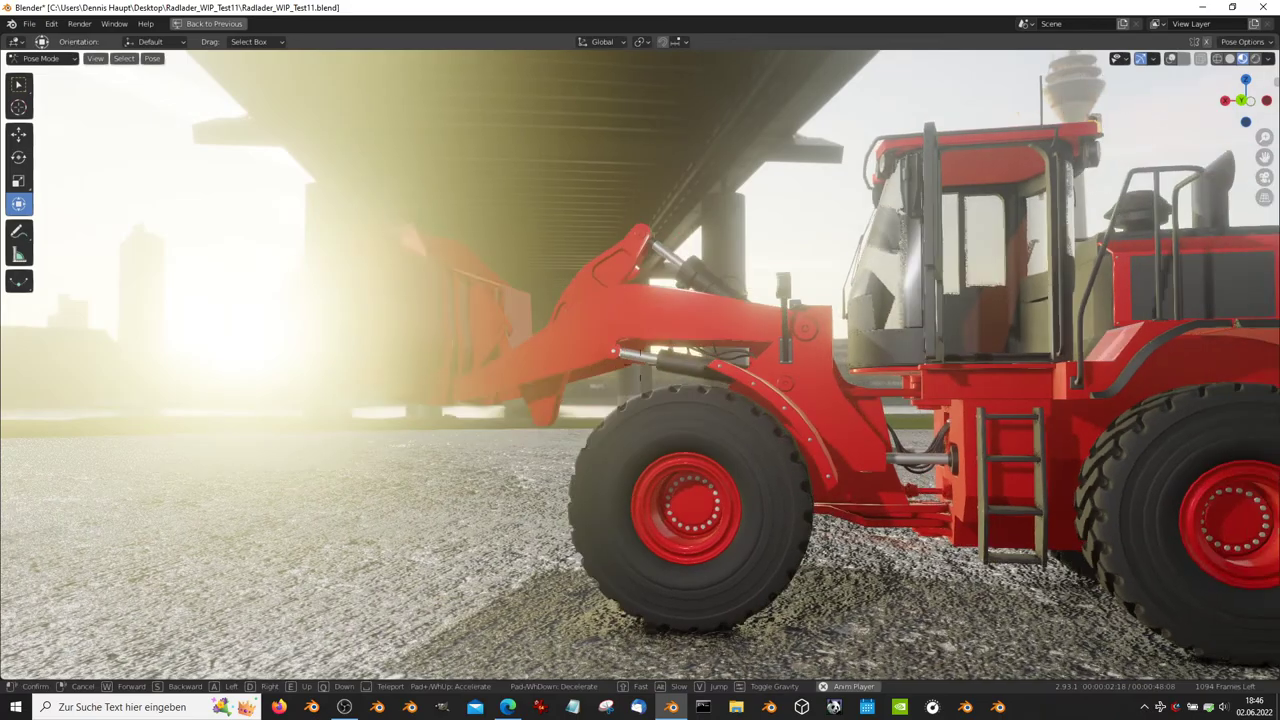
# Step: Leave walk mode and orbit closely around the bucket, cab and lift-arm cylinders
pyautogui.click(452, 369)
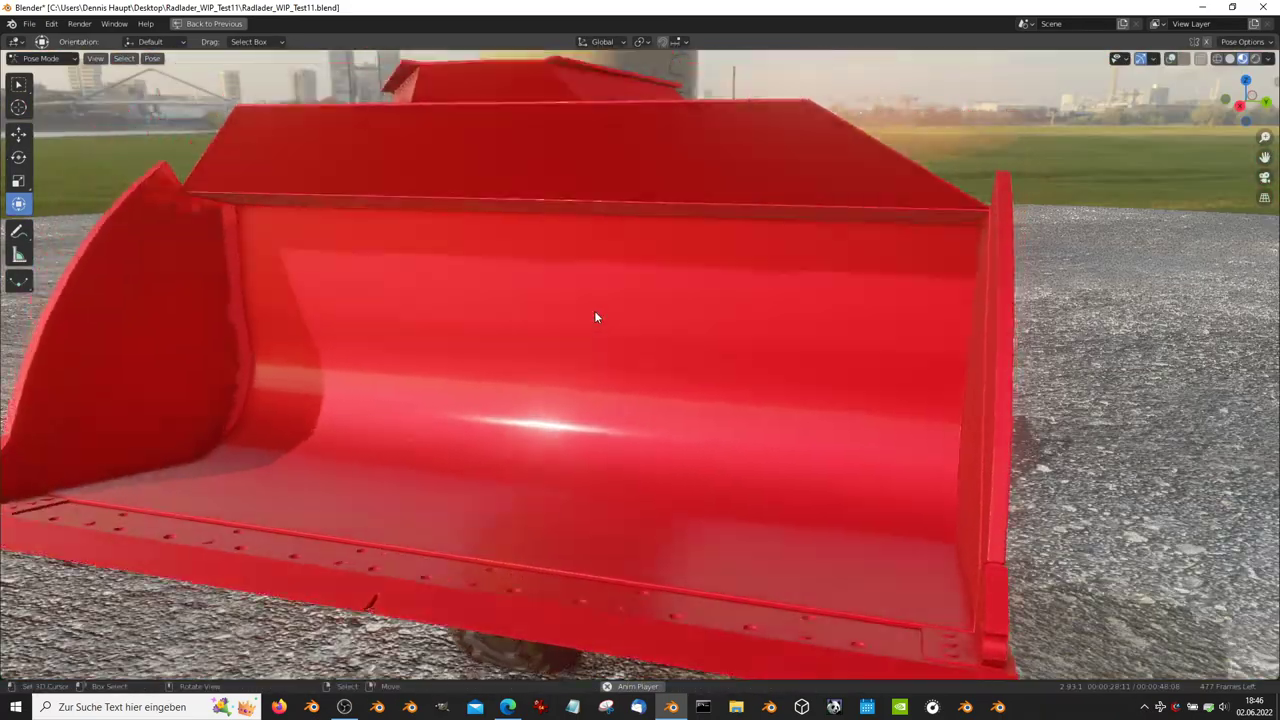
pyautogui.moveTo(594, 310)
pyautogui.mouseDown(button='middle')
pyautogui.moveTo(648, 349)
pyautogui.moveTo(775, 259)
pyautogui.moveTo(704, 215)
pyautogui.mouseUp(button='middle')
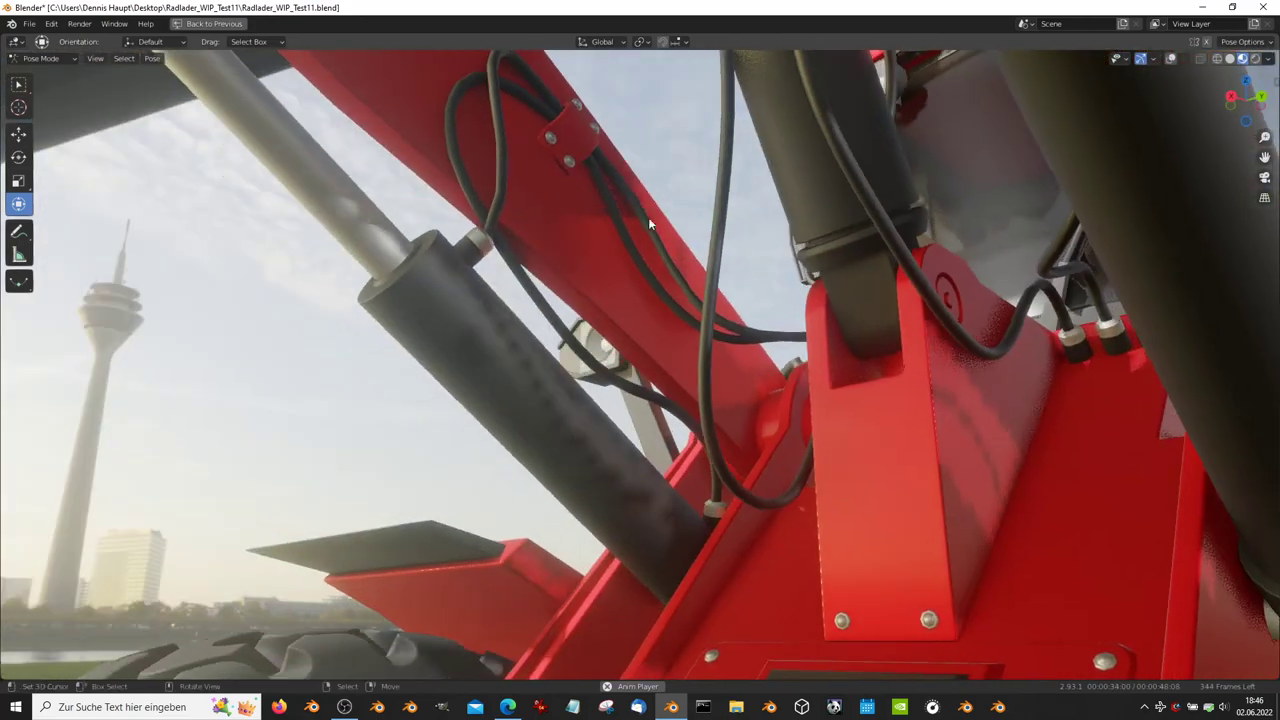
pyautogui.moveTo(777, 234); pyautogui.dragTo(370, 229, button='middle')
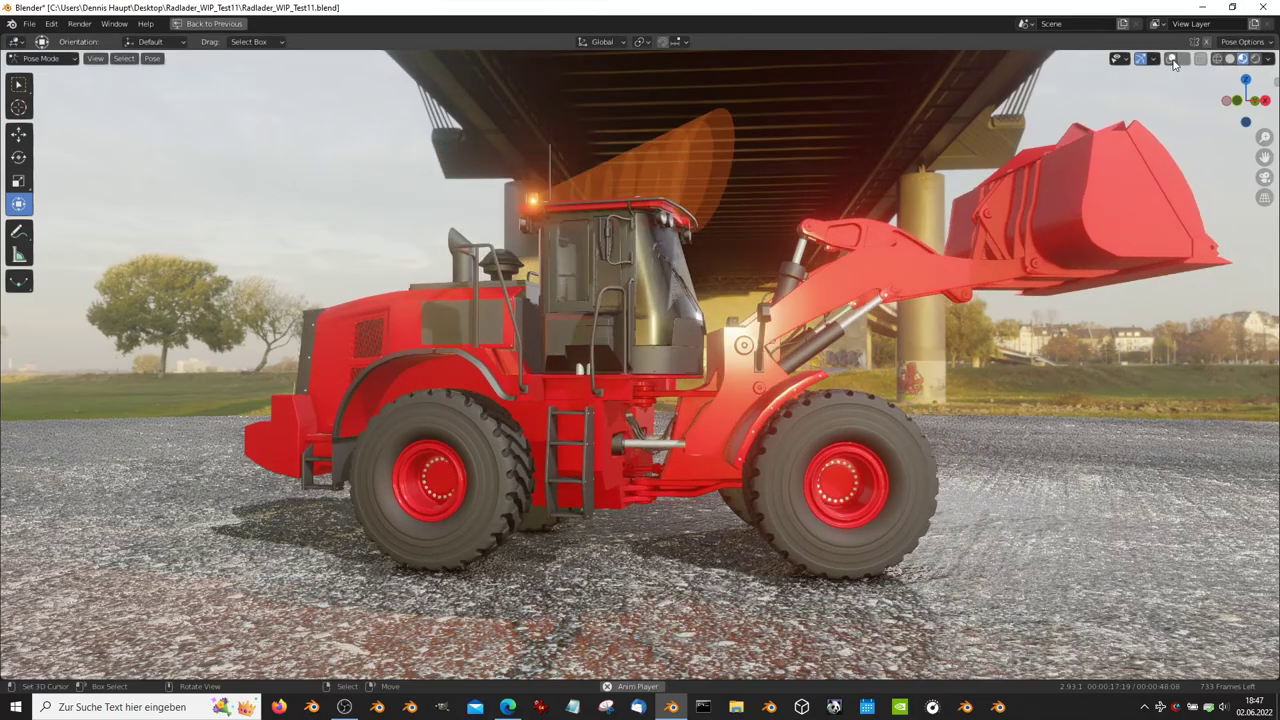
# Step: Show the rig bones through viewport overlays and move the Root bone
pyautogui.click(1173, 60)
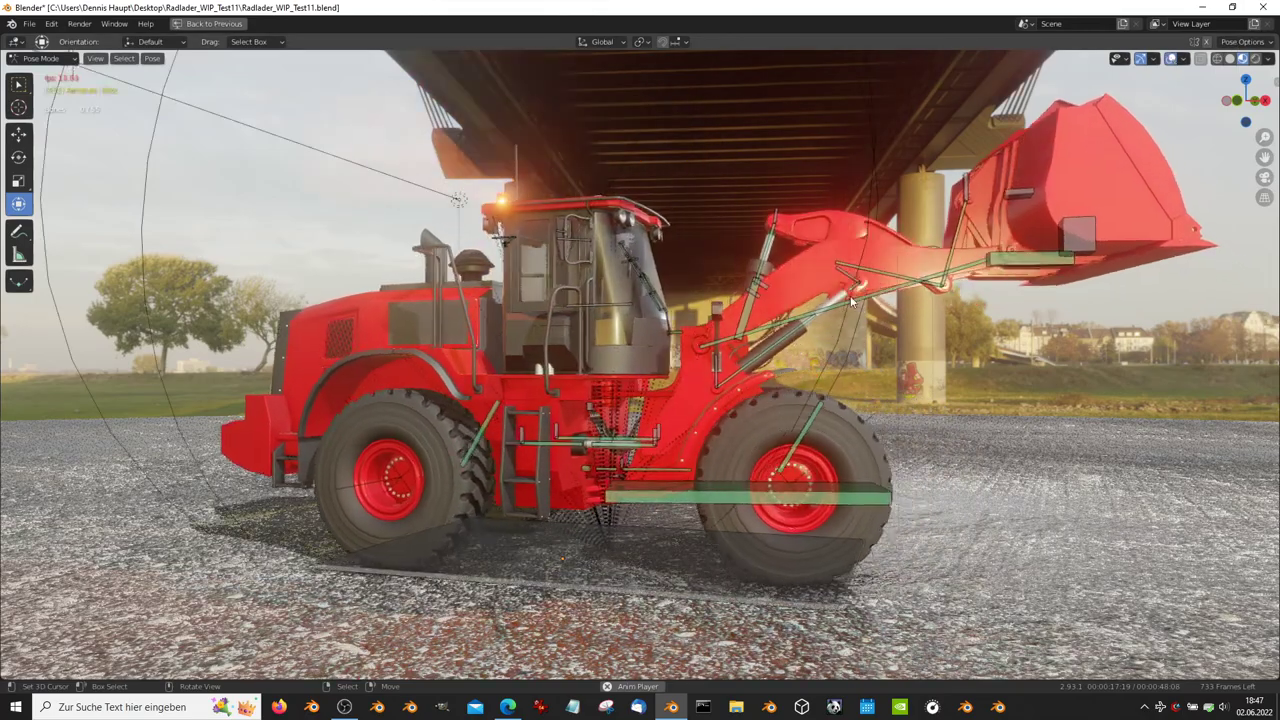
pyautogui.click(590, 524)
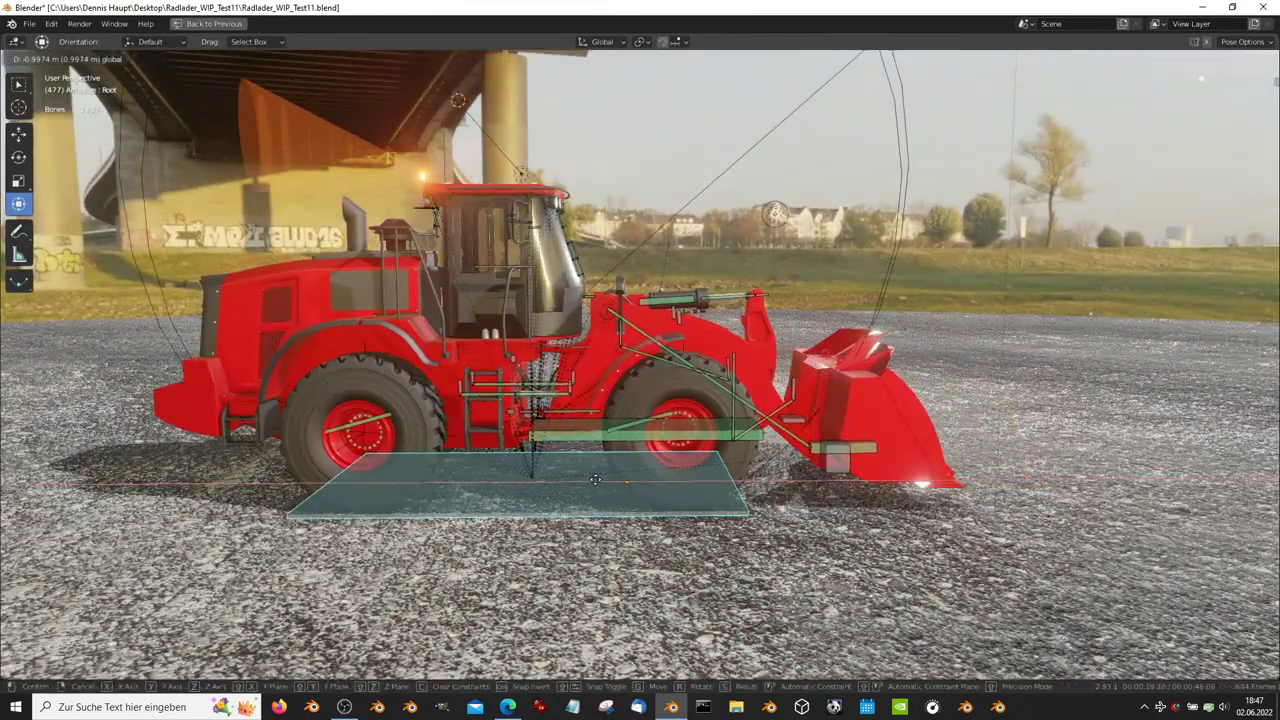
pyautogui.click(518, 479)
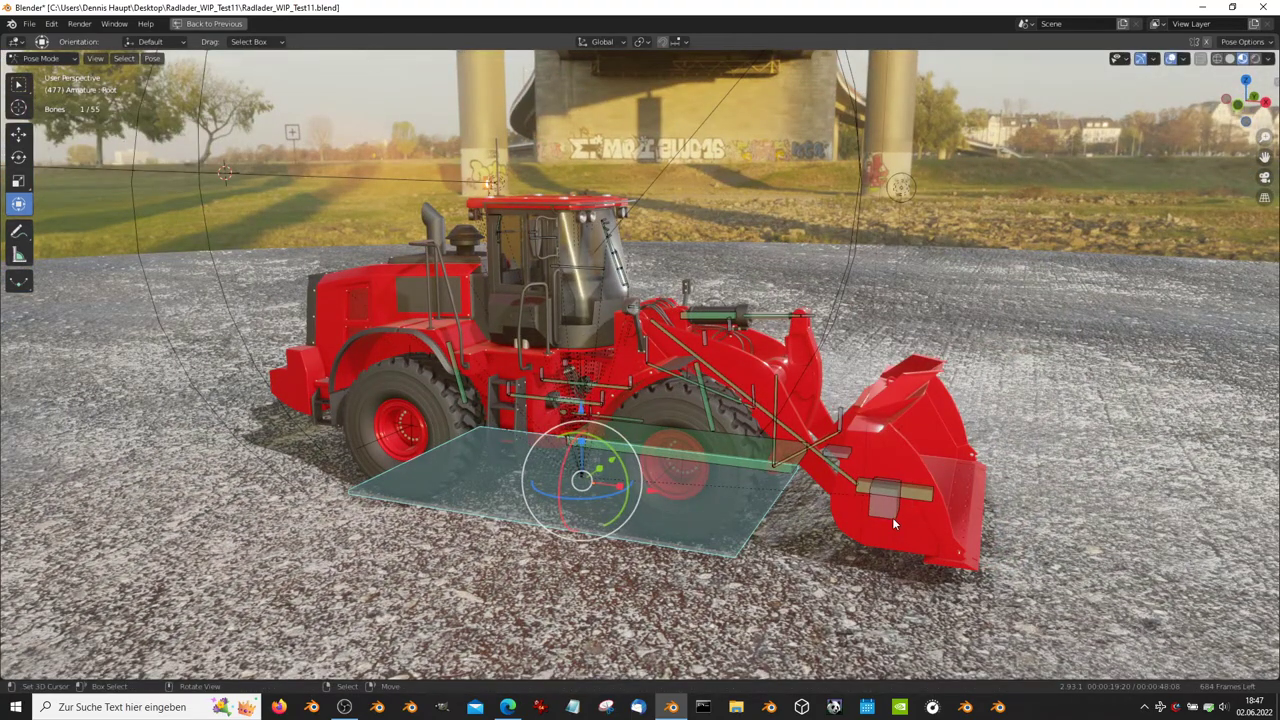
# Step: Raise the bucket bone and tip it -55.4° about Y, lifting the bucket high
pyautogui.click(892, 517)
pyautogui.moveTo(892, 517); pyautogui.dragTo(970, 390, button='middle')
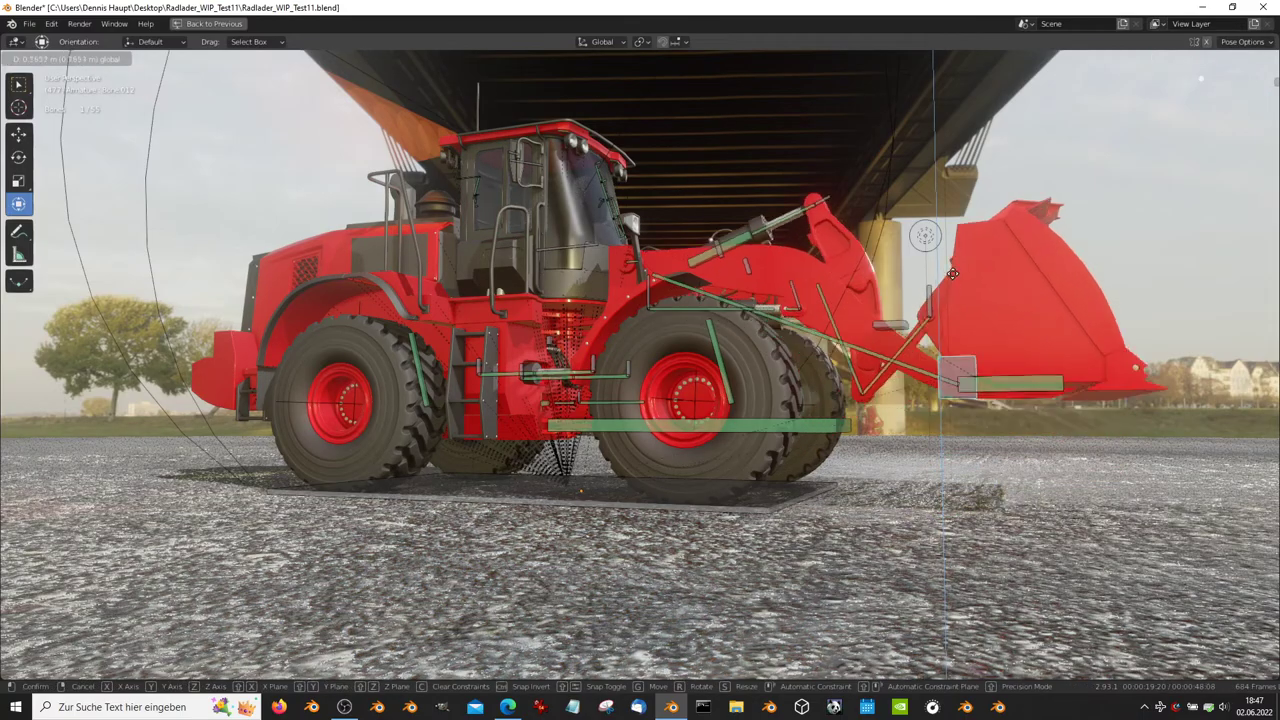
pyautogui.click(966, 234)
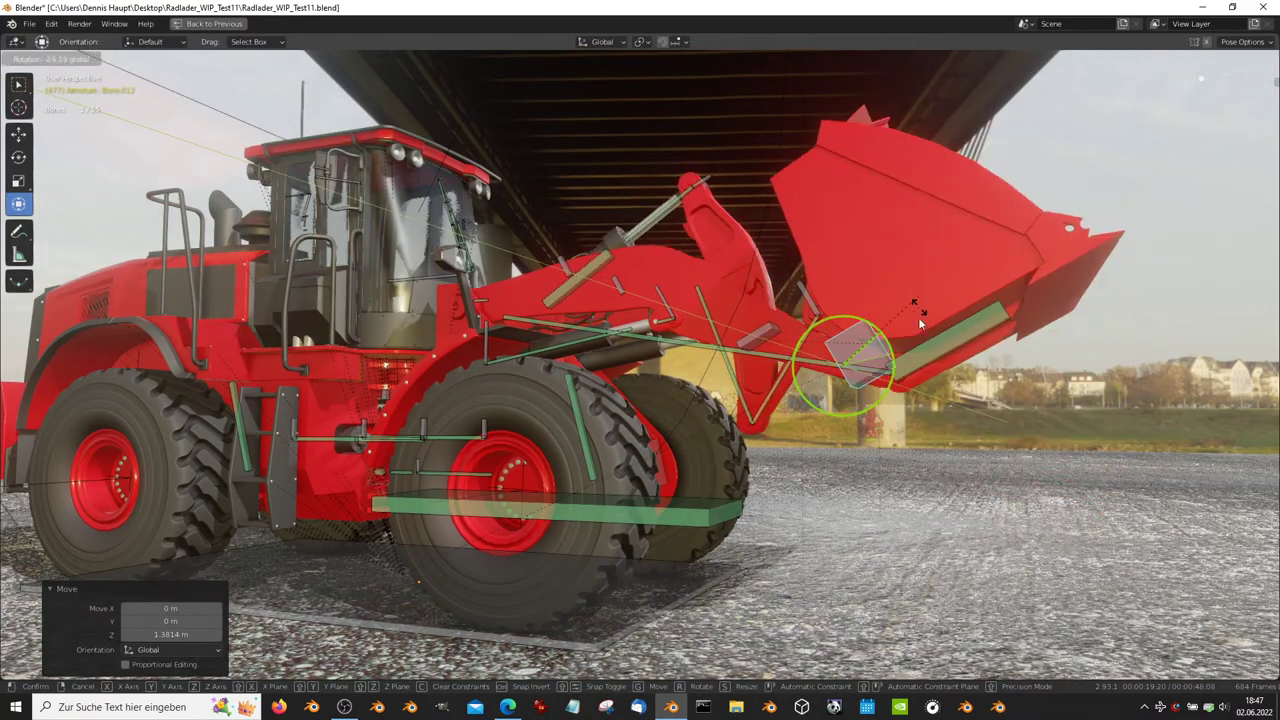
pyautogui.moveTo(842, 293); pyautogui.dragTo(850, 200)
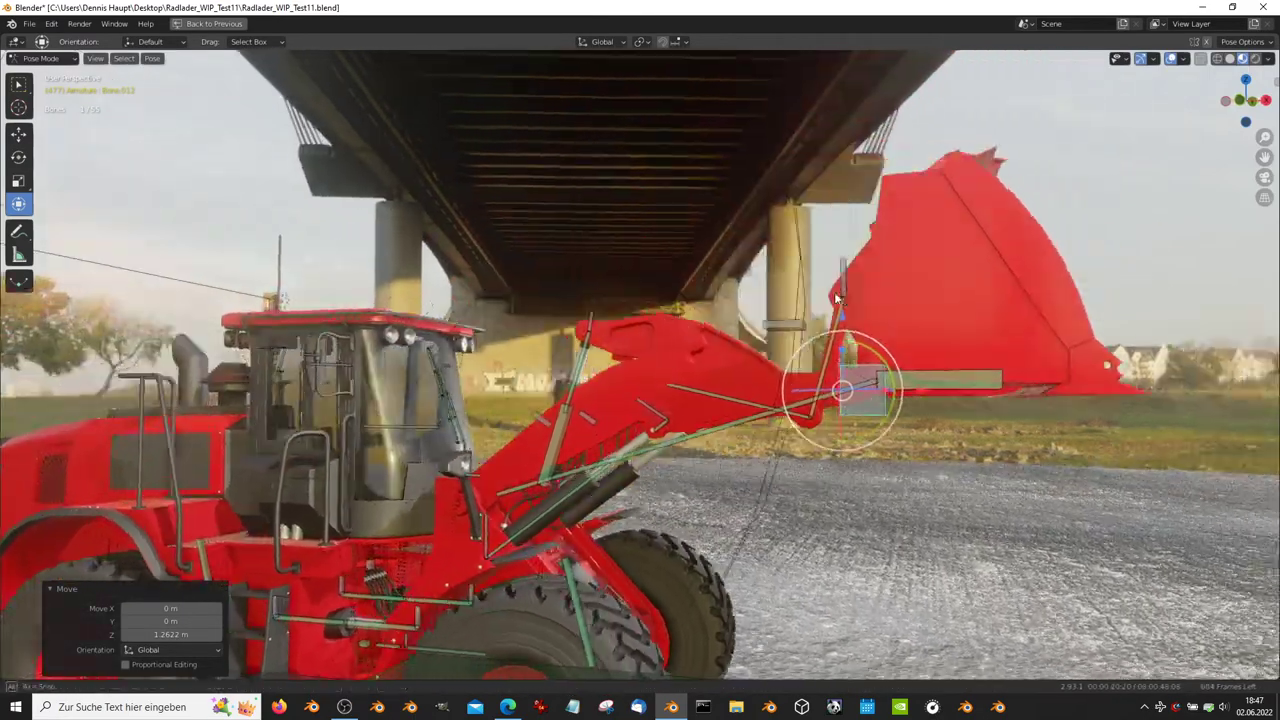
pyautogui.moveTo(850, 200); pyautogui.dragTo(923, 414, button='middle')
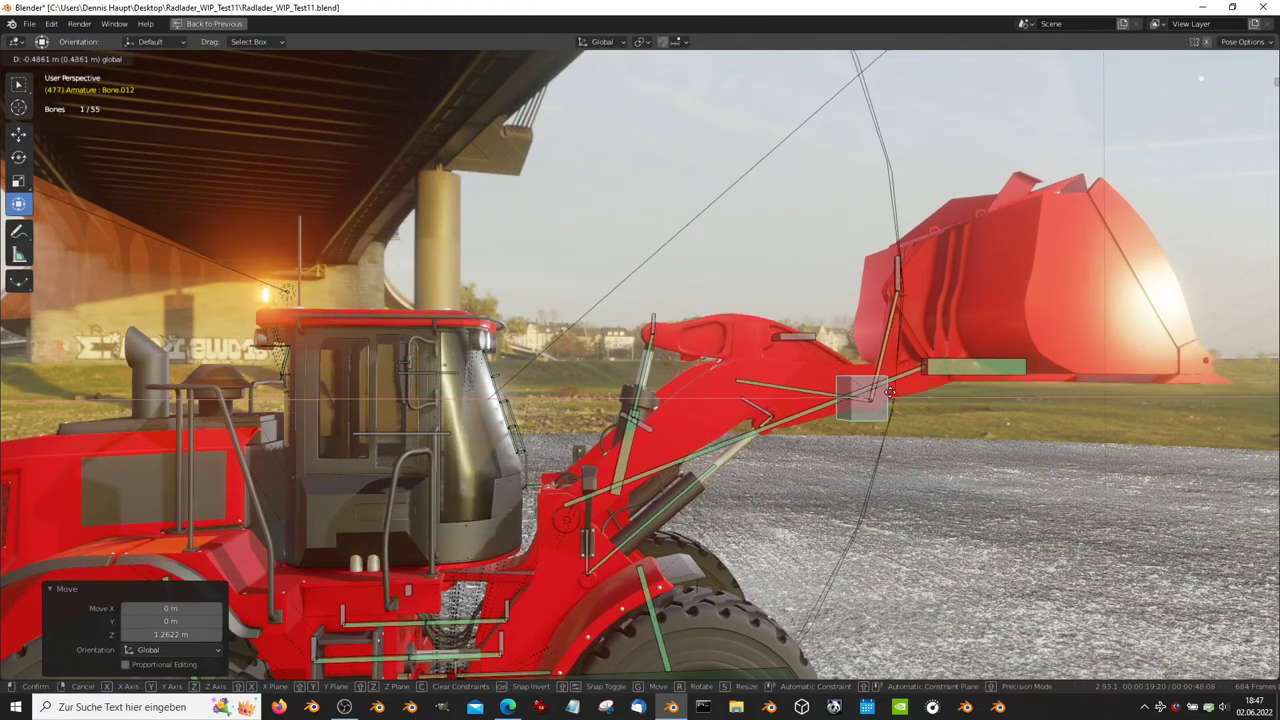
pyautogui.press('g')
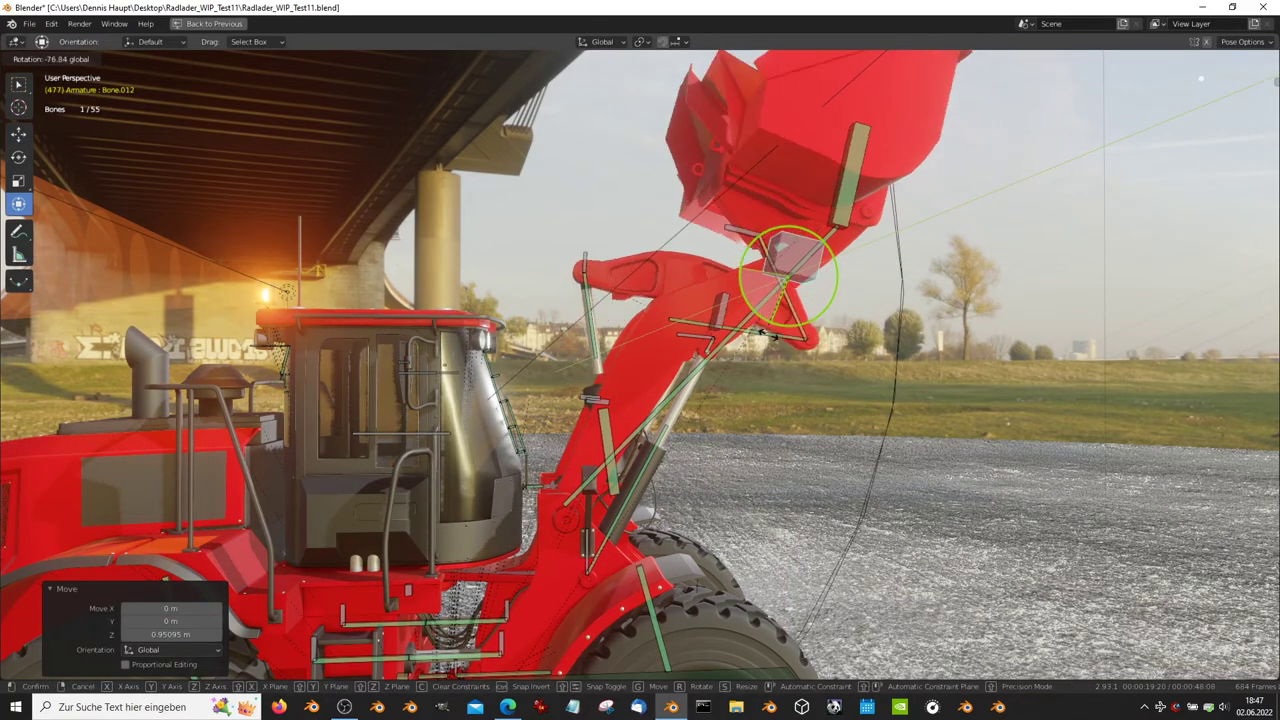
pyautogui.click(755, 318)
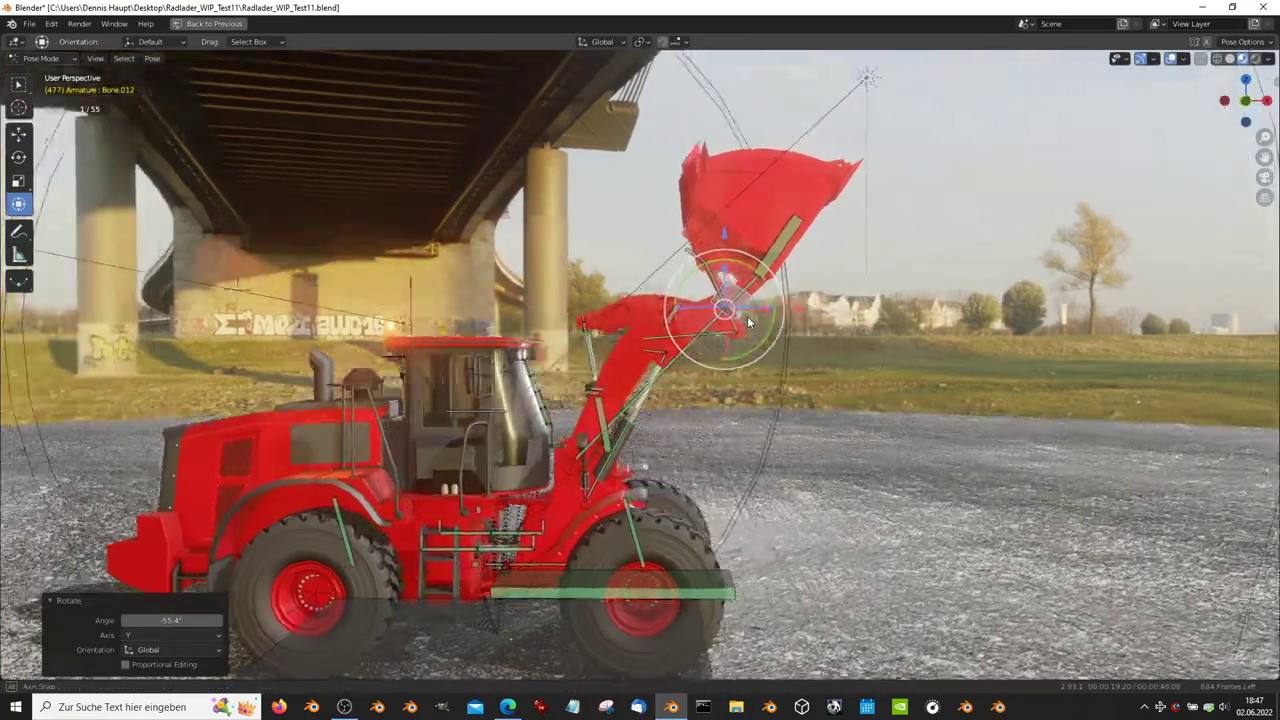
pyautogui.moveTo(729, 286); pyautogui.dragTo(740, 296, button='middle')
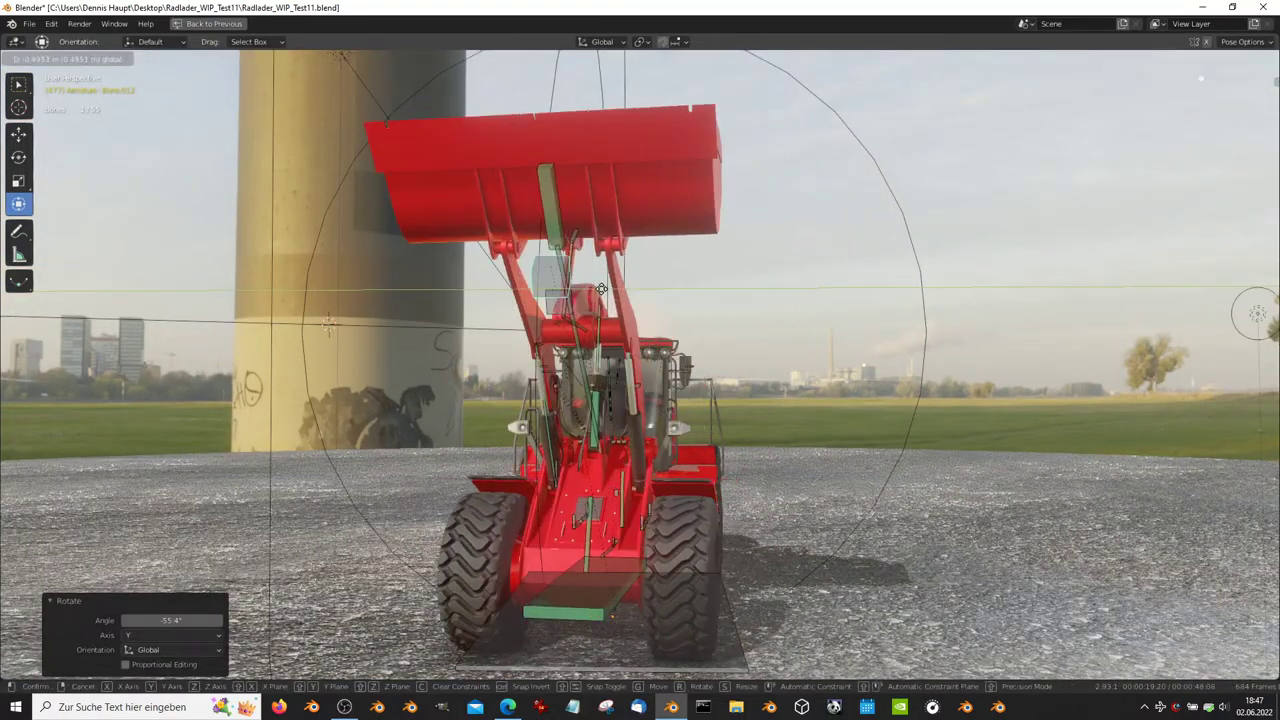
pyautogui.click(435, 341)
pyautogui.scroll(3, 859, 315)
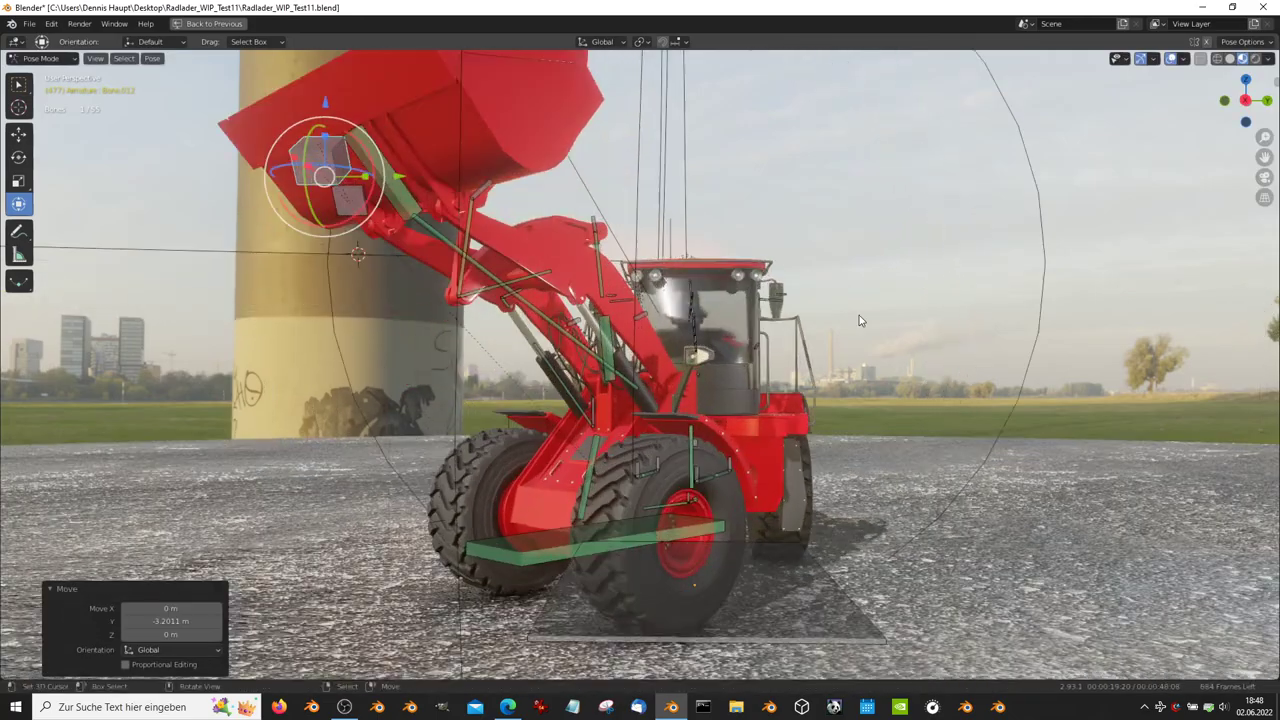
pyautogui.moveTo(859, 315)
pyautogui.mouseDown(button='middle')
pyautogui.moveTo(684, 281)
pyautogui.moveTo(591, 288)
pyautogui.moveTo(602, 278)
pyautogui.mouseUp(button='middle')
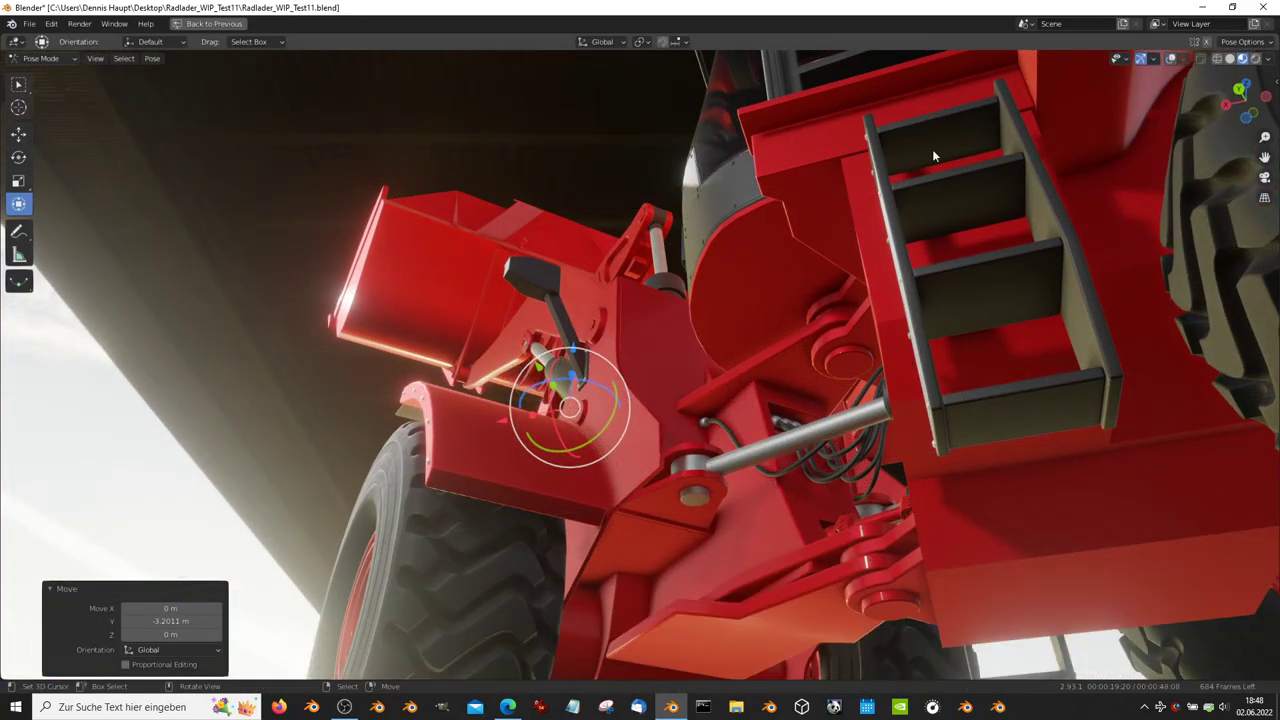
pyautogui.press('r')
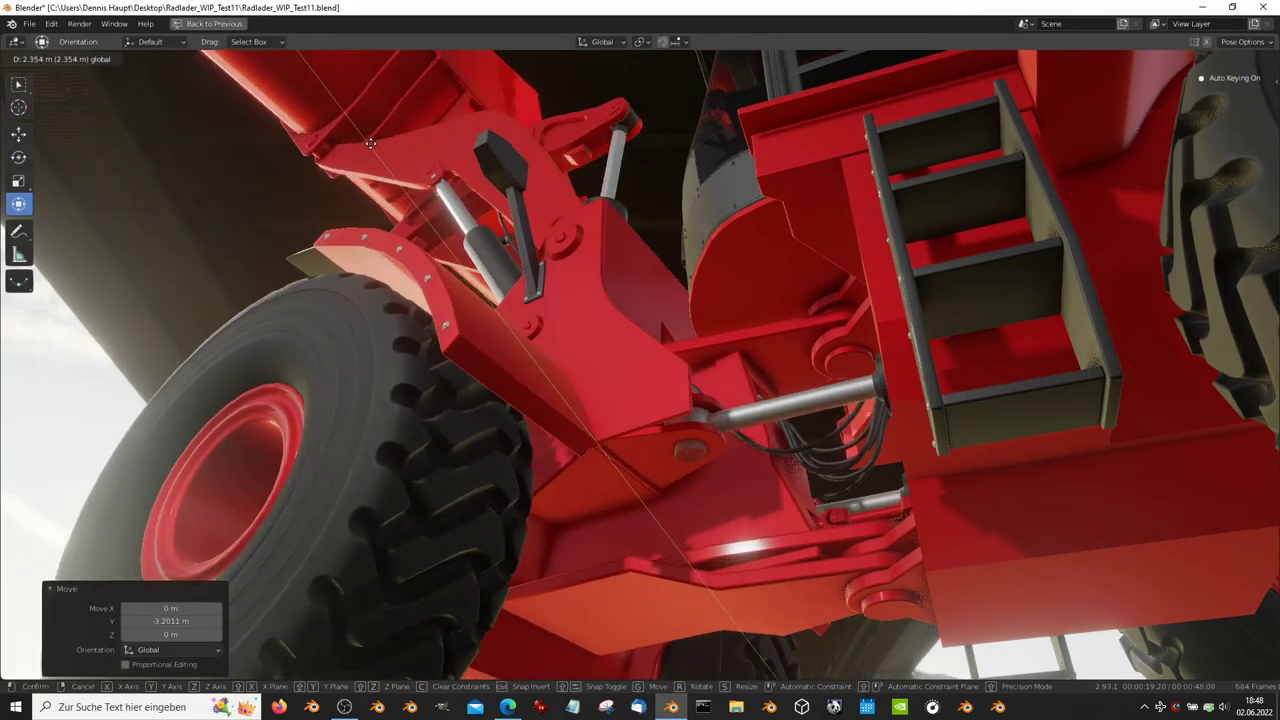
pyautogui.rightClick(566, 342)
pyautogui.moveTo(566, 342)
pyautogui.mouseDown(button='middle')
pyautogui.moveTo(572, 299)
pyautogui.moveTo(424, 396)
pyautogui.mouseUp(button='middle')
pyautogui.scroll(1, 572, 299)
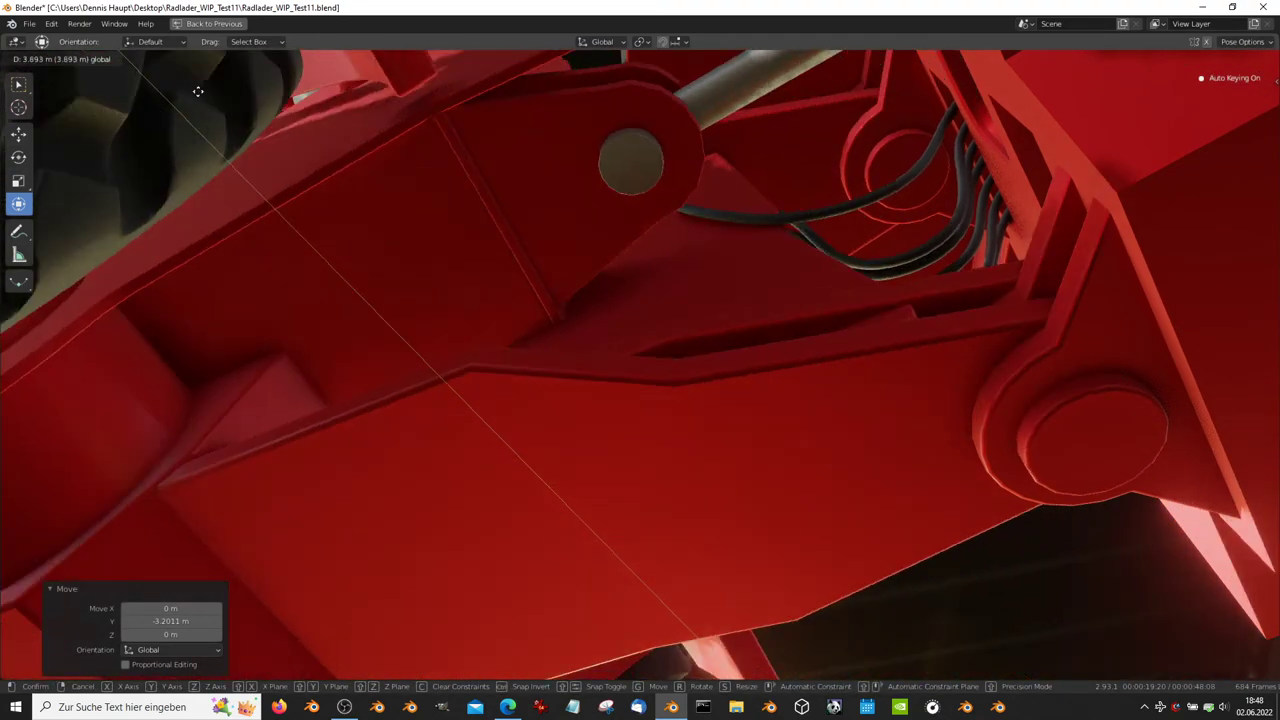
pyautogui.press('Escape')
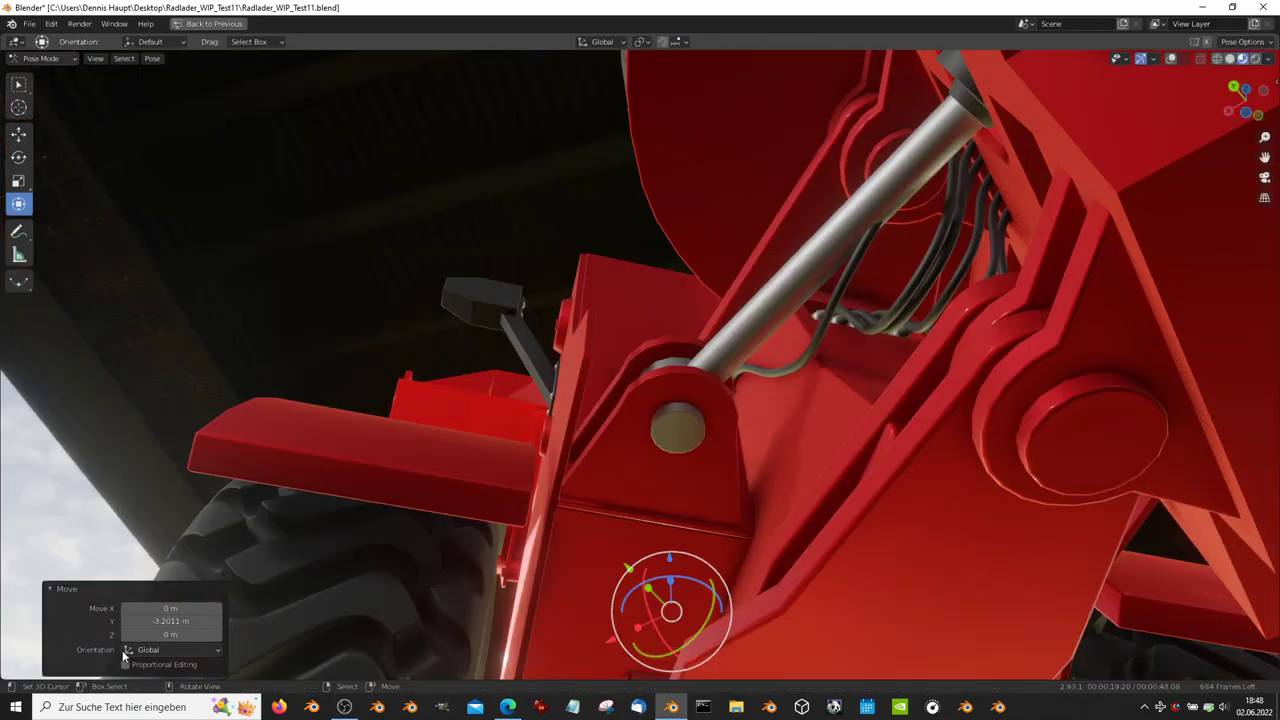
pyautogui.moveTo(400, 427)
pyautogui.mouseDown(button='middle')
pyautogui.moveTo(557, 496)
pyautogui.moveTo(728, 494)
pyautogui.mouseUp(button='middle')
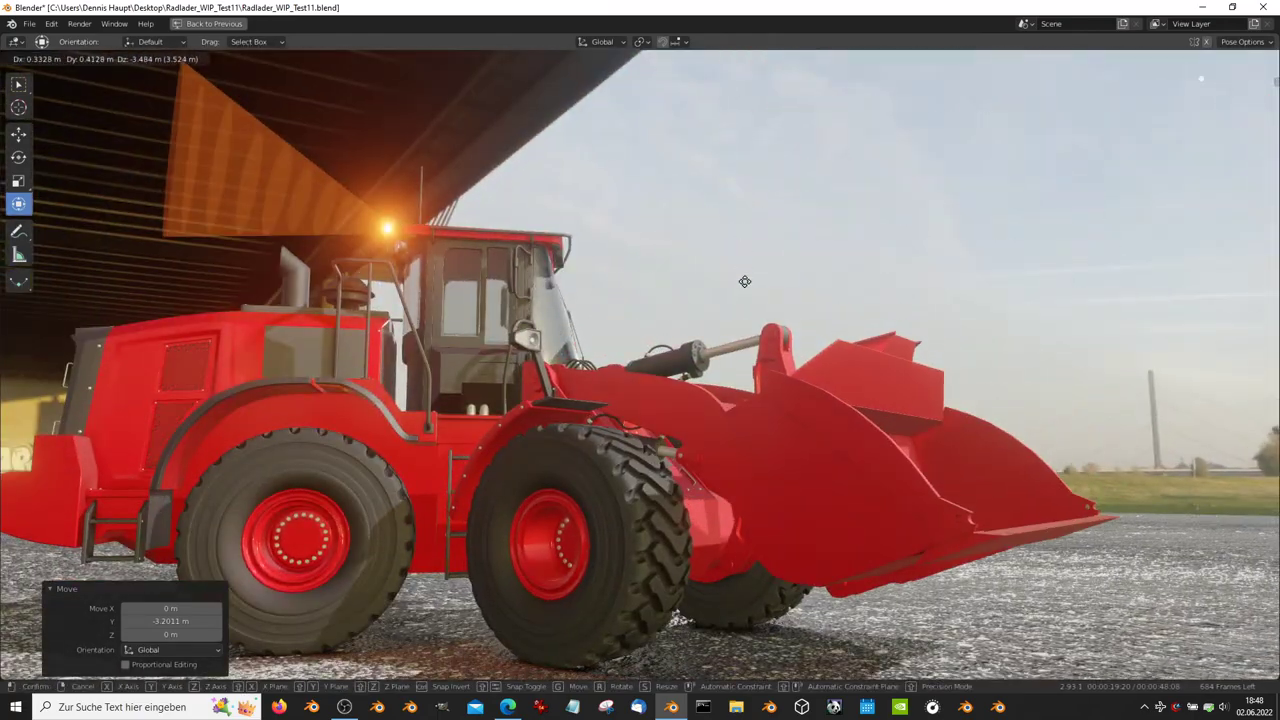
# Step: Move the bone ahead of the cab by 0.52708 m X, 2.9367 m Y, 2.2589 m Z
pyautogui.click(745, 281)
pyautogui.moveTo(745, 281)
pyautogui.mouseDown(button='middle')
pyautogui.moveTo(894, 332)
pyautogui.moveTo(766, 320)
pyautogui.moveTo(812, 301)
pyautogui.moveTo(753, 316)
pyautogui.moveTo(656, 300)
pyautogui.moveTo(622, 271)
pyautogui.moveTo(696, 317)
pyautogui.moveTo(718, 348)
pyautogui.moveTo(620, 487)
pyautogui.mouseUp(button='middle')
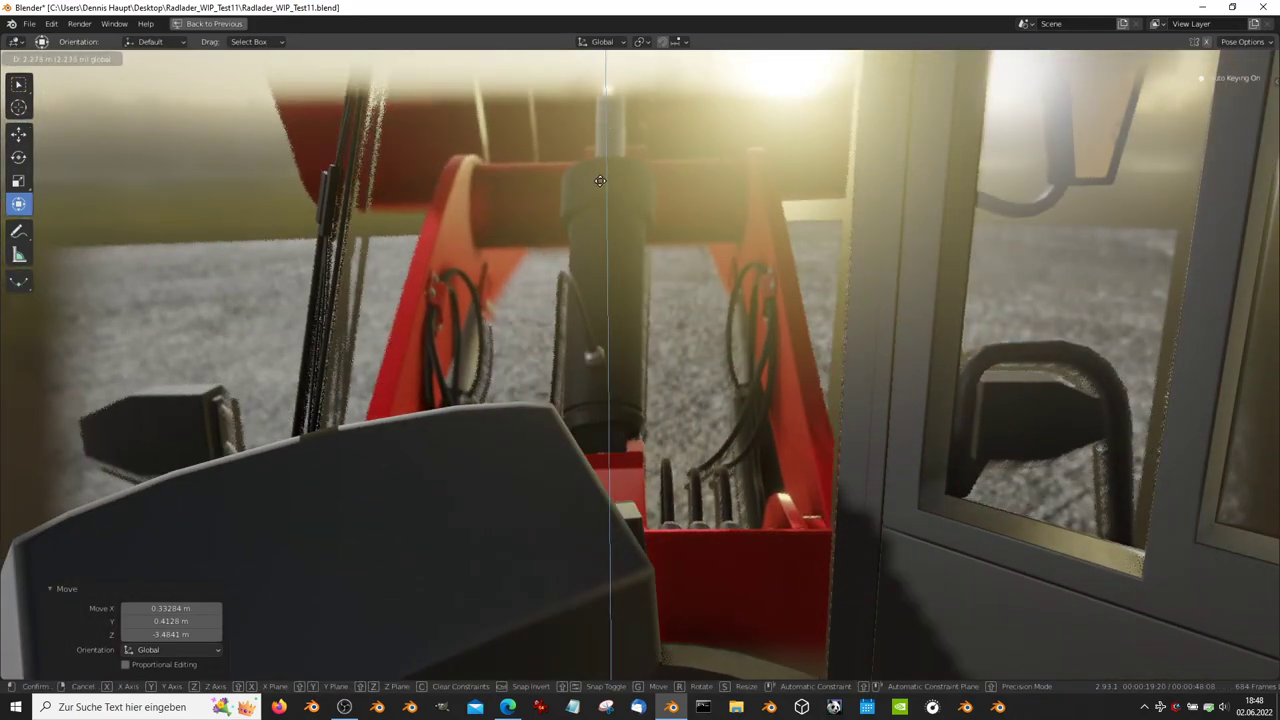
pyautogui.rightClick(600, 180)
pyautogui.moveTo(600, 180)
pyautogui.mouseDown(button='middle')
pyautogui.moveTo(610, 338)
pyautogui.moveTo(926, 363)
pyautogui.moveTo(963, 339)
pyautogui.mouseUp(button='middle')
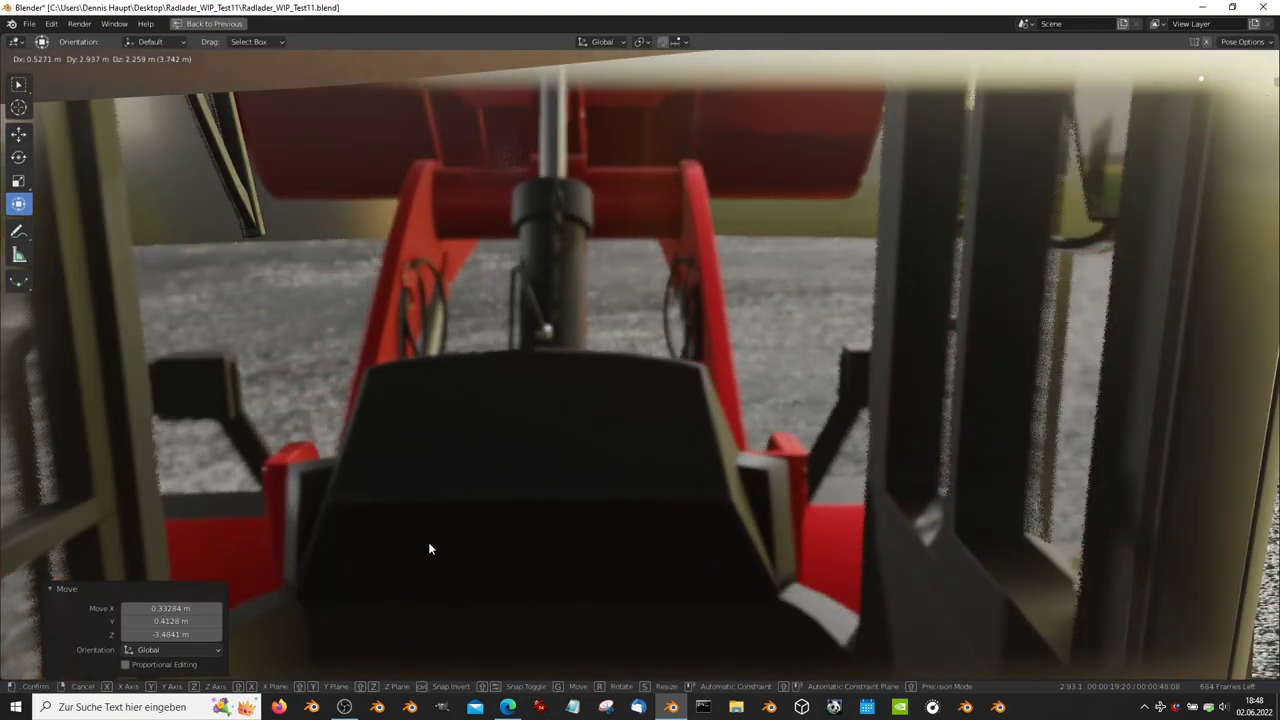
pyautogui.click(428, 542)
pyautogui.moveTo(525, 368)
pyautogui.mouseDown(button='middle')
pyautogui.moveTo(542, 343)
pyautogui.moveTo(607, 514)
pyautogui.mouseUp(button='middle')
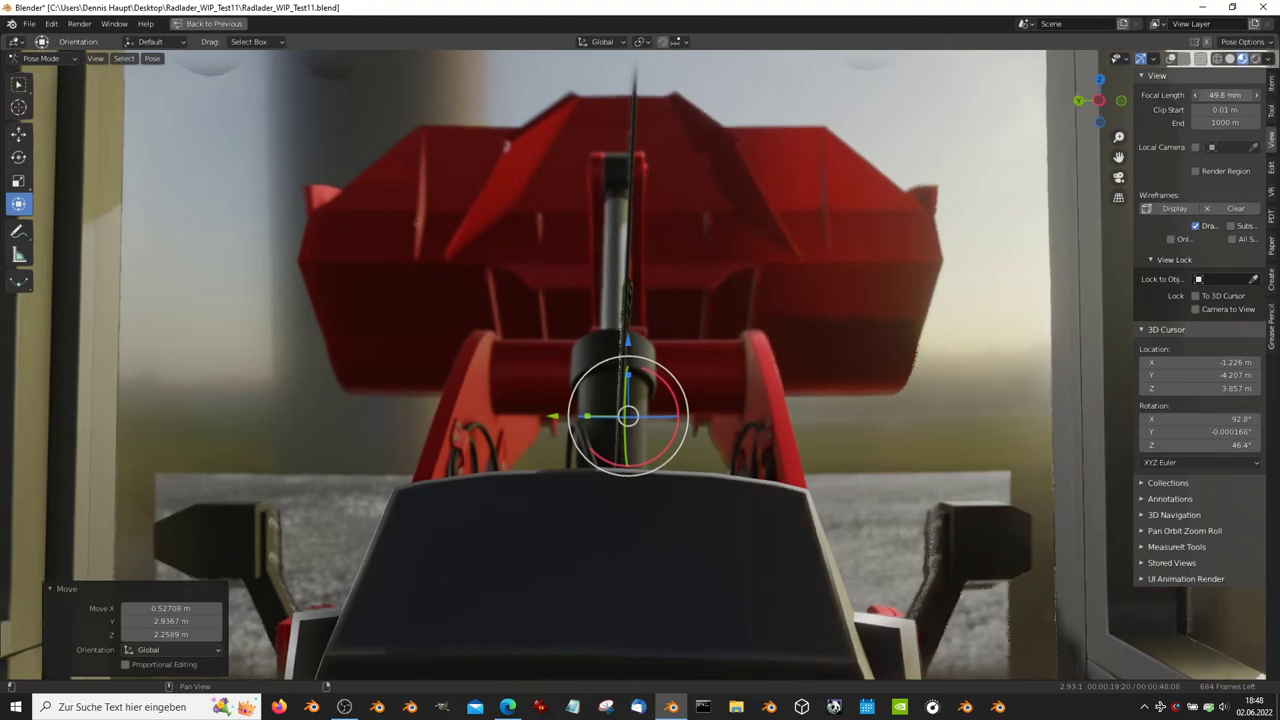
# Step: Widen the viewport lens to 21.6 mm and cancel a trial bone move
pyautogui.keyDown('ctrl'); pyautogui.moveTo(560, 330); pyautogui.dragTo(549, 308, button='middle'); pyautogui.keyUp('ctrl')
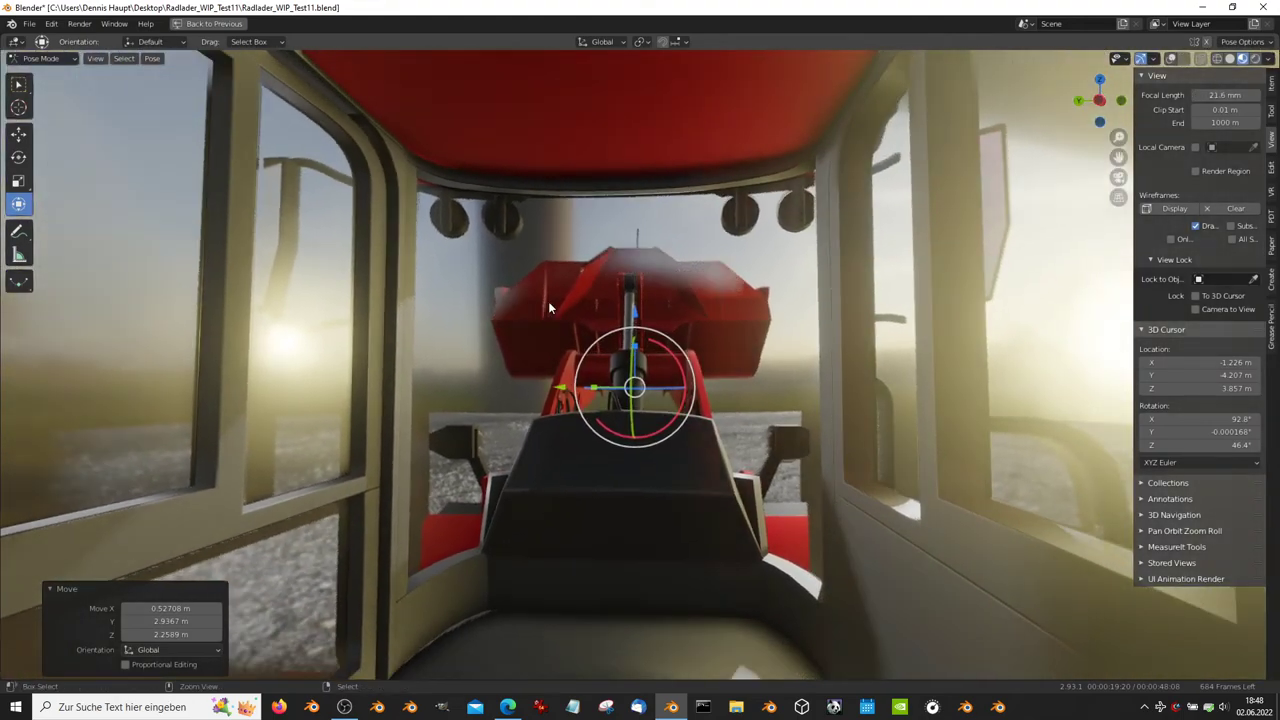
pyautogui.press('g')
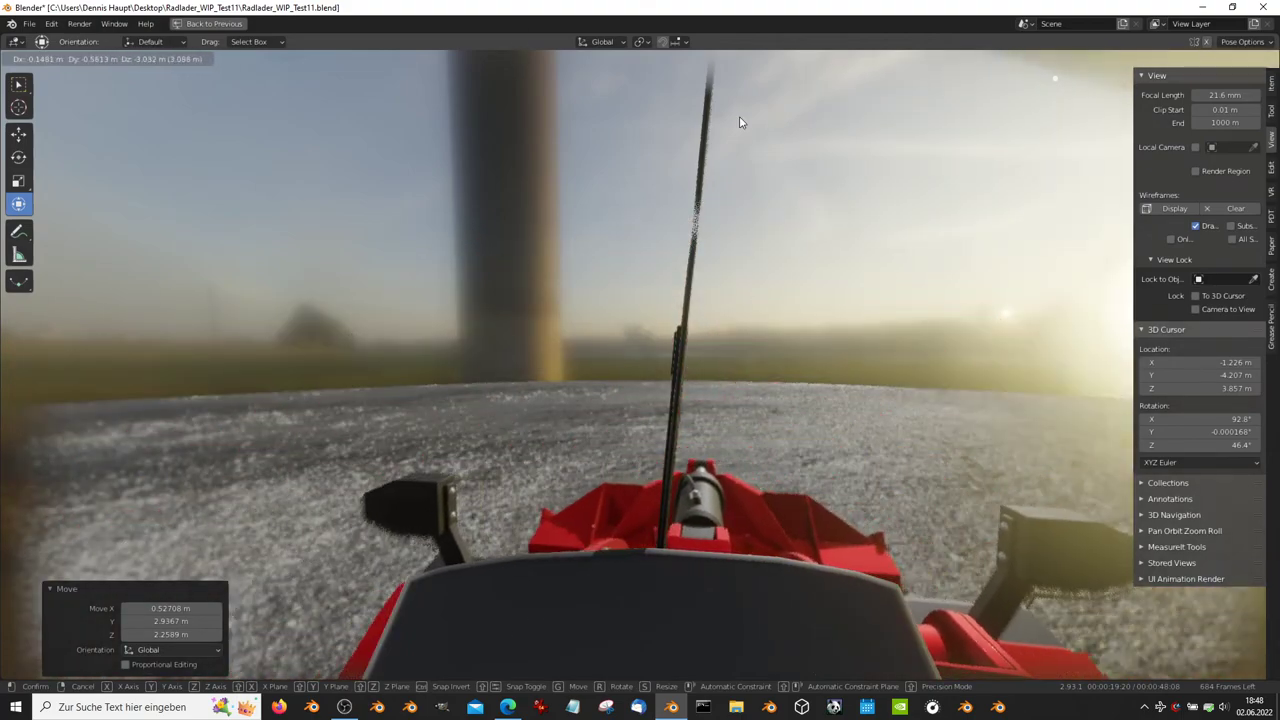
pyautogui.press('Escape')
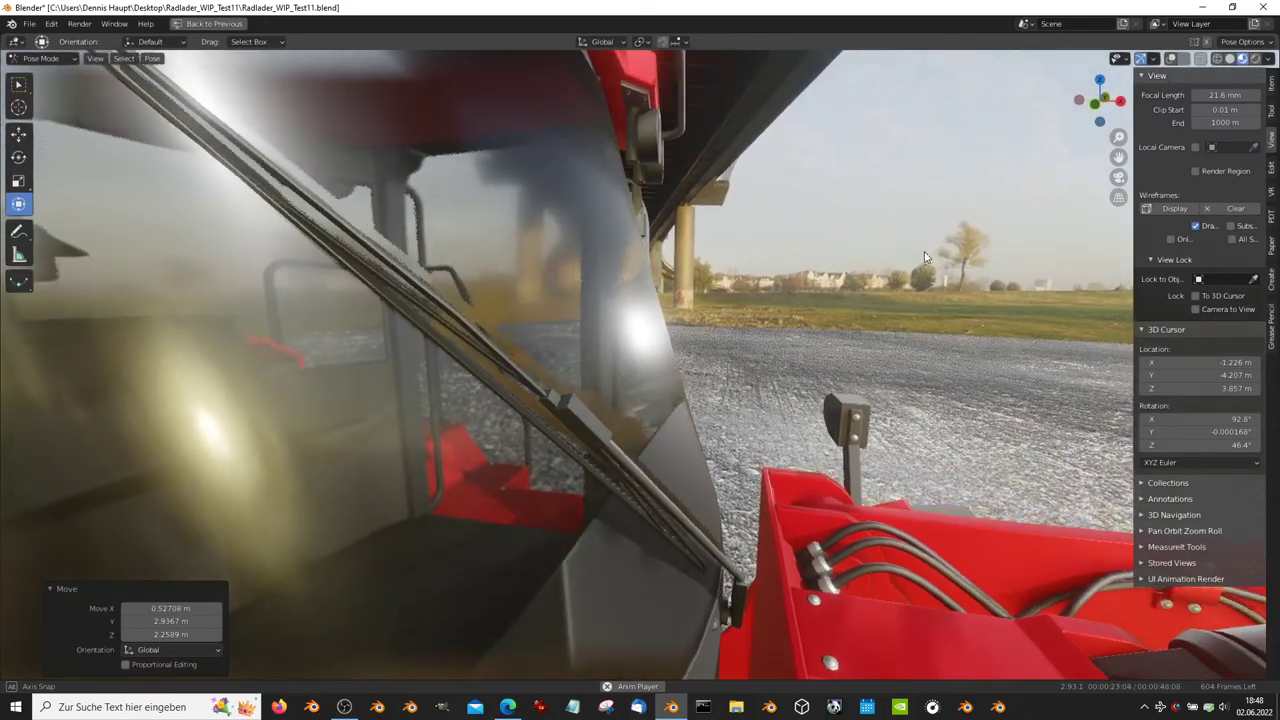
pyautogui.moveTo(924, 251); pyautogui.dragTo(880, 318, button='middle')
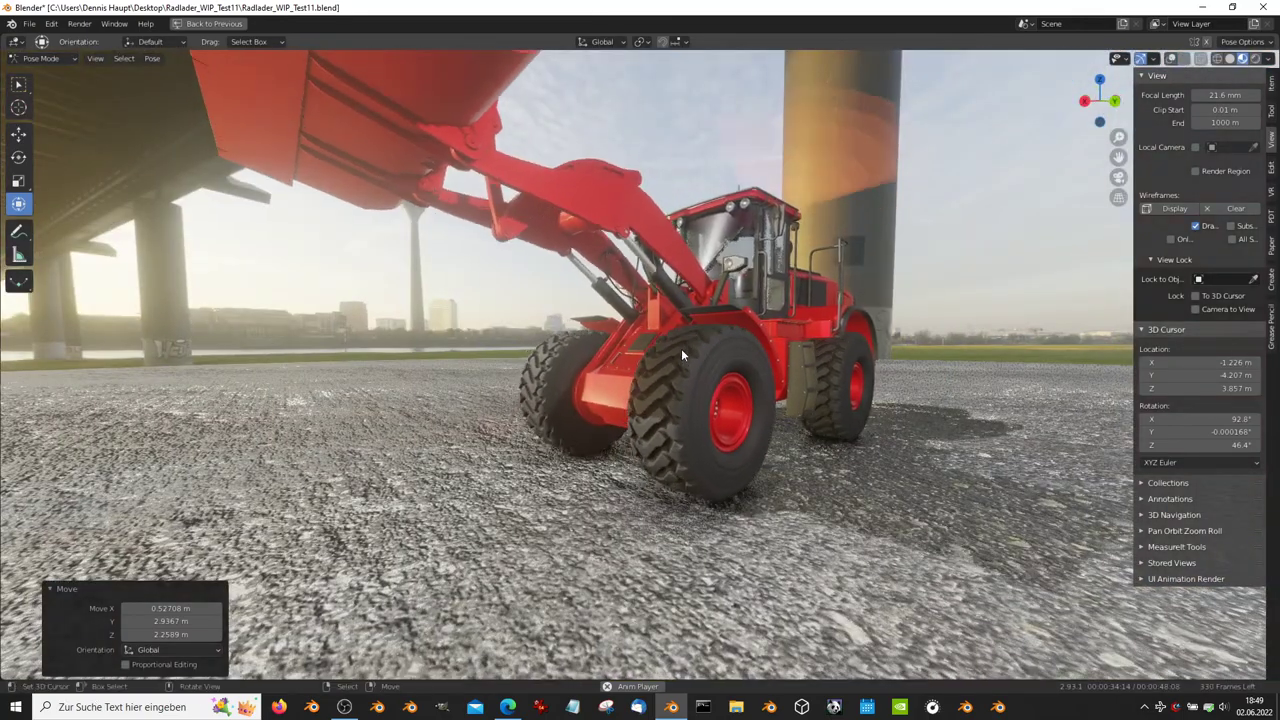
# Step: Hide the selected bones and switch the rig from Pose Mode to Object Mode
pyautogui.press('h')
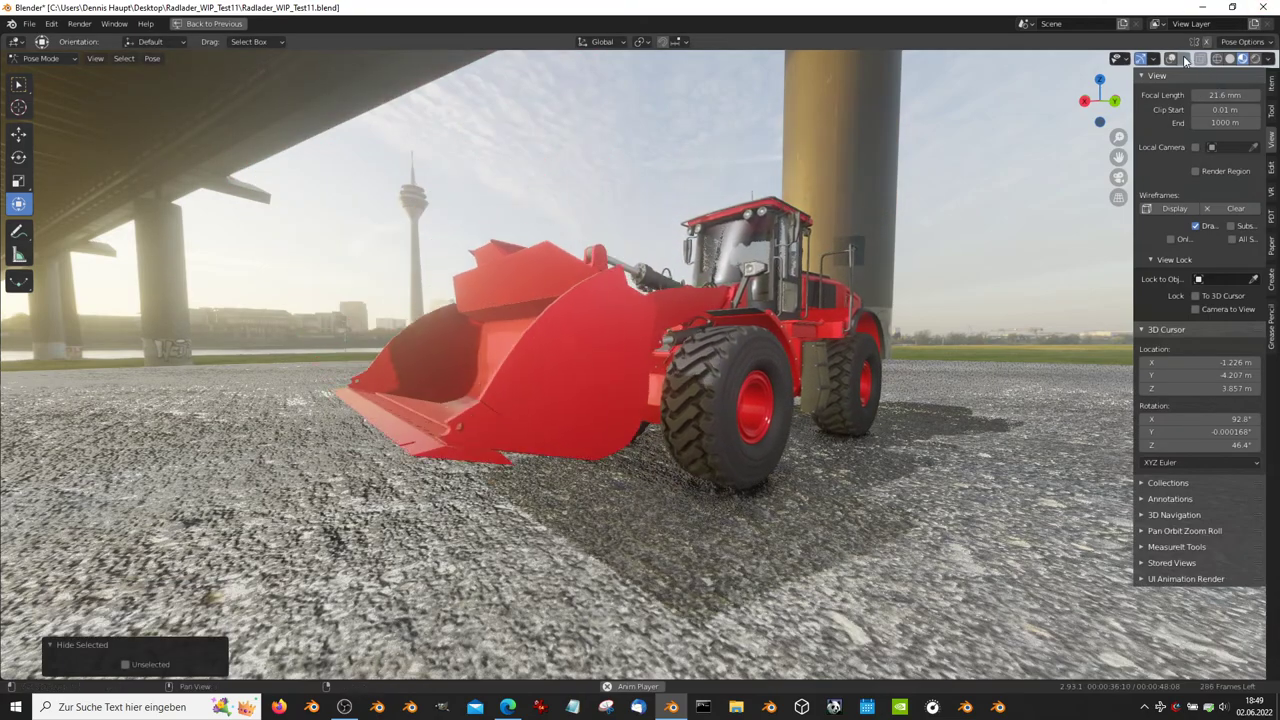
pyautogui.click(55, 76)
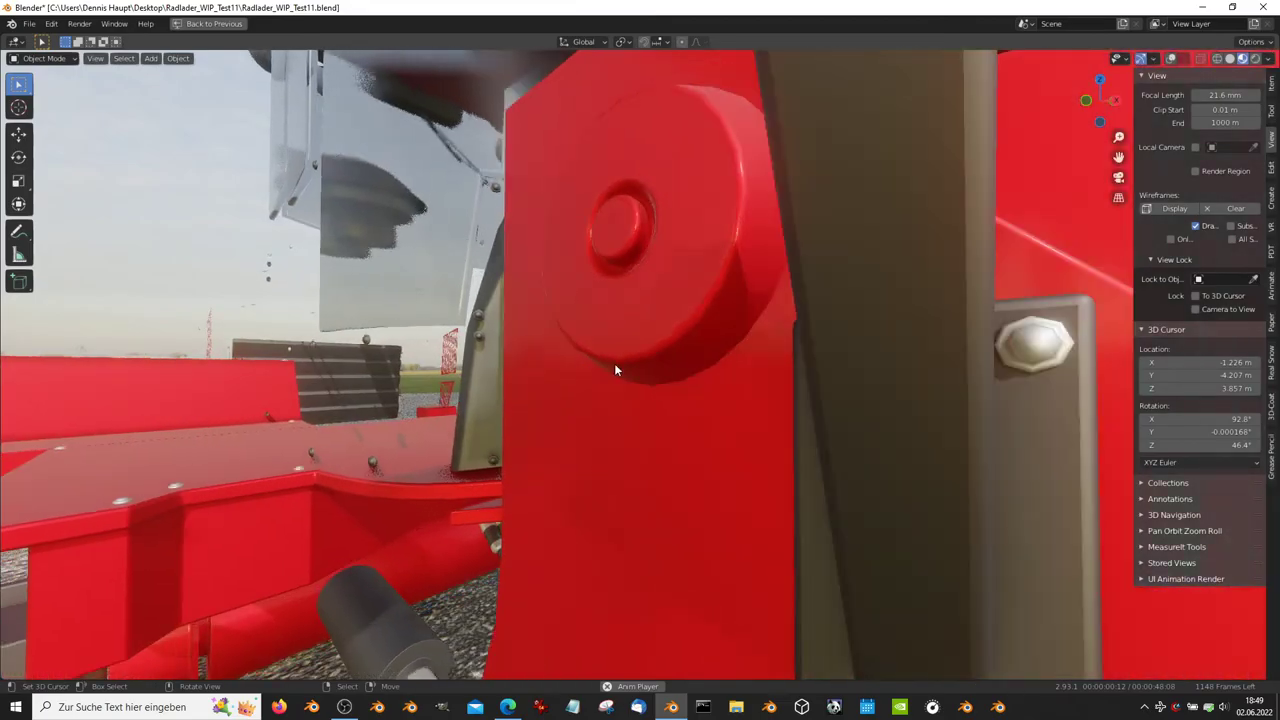
pyautogui.moveTo(614, 366)
pyautogui.mouseDown(button='middle')
pyautogui.moveTo(739, 366)
pyautogui.moveTo(719, 382)
pyautogui.moveTo(626, 393)
pyautogui.mouseUp(button='middle')
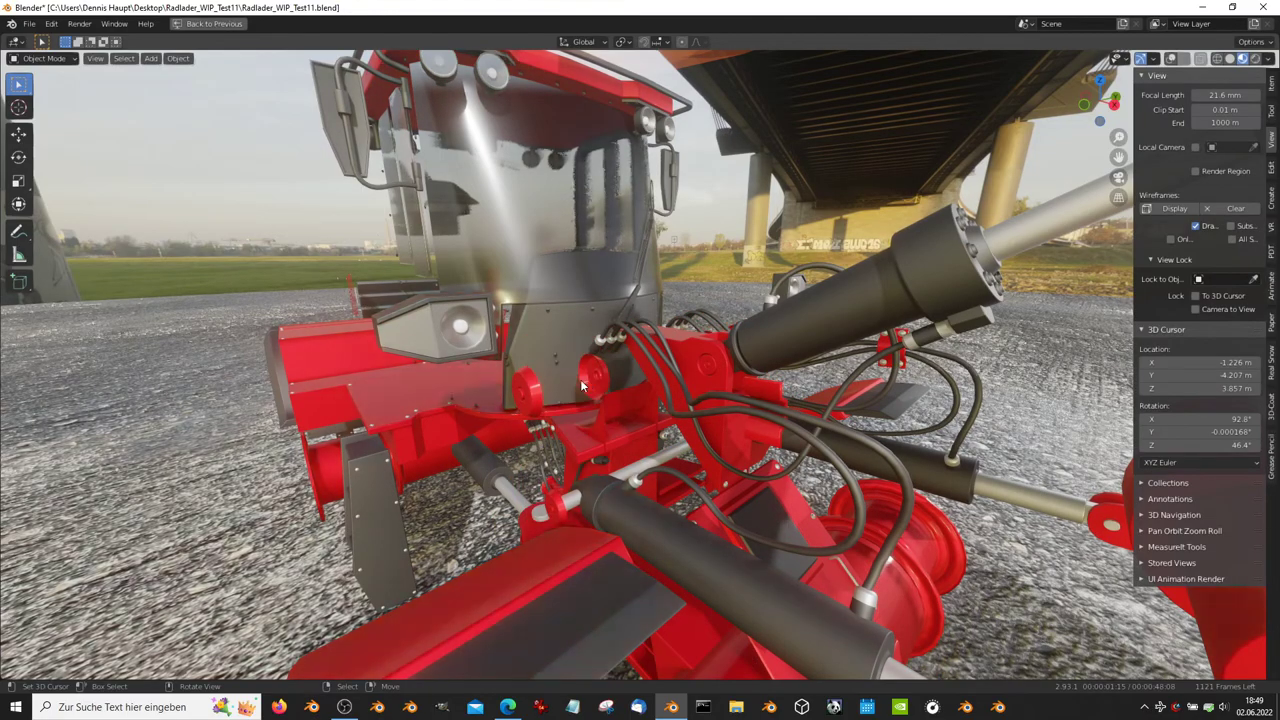
pyautogui.moveTo(580, 379)
pyautogui.mouseDown(button='middle')
pyautogui.moveTo(564, 414)
pyautogui.moveTo(548, 392)
pyautogui.mouseUp(button='middle')
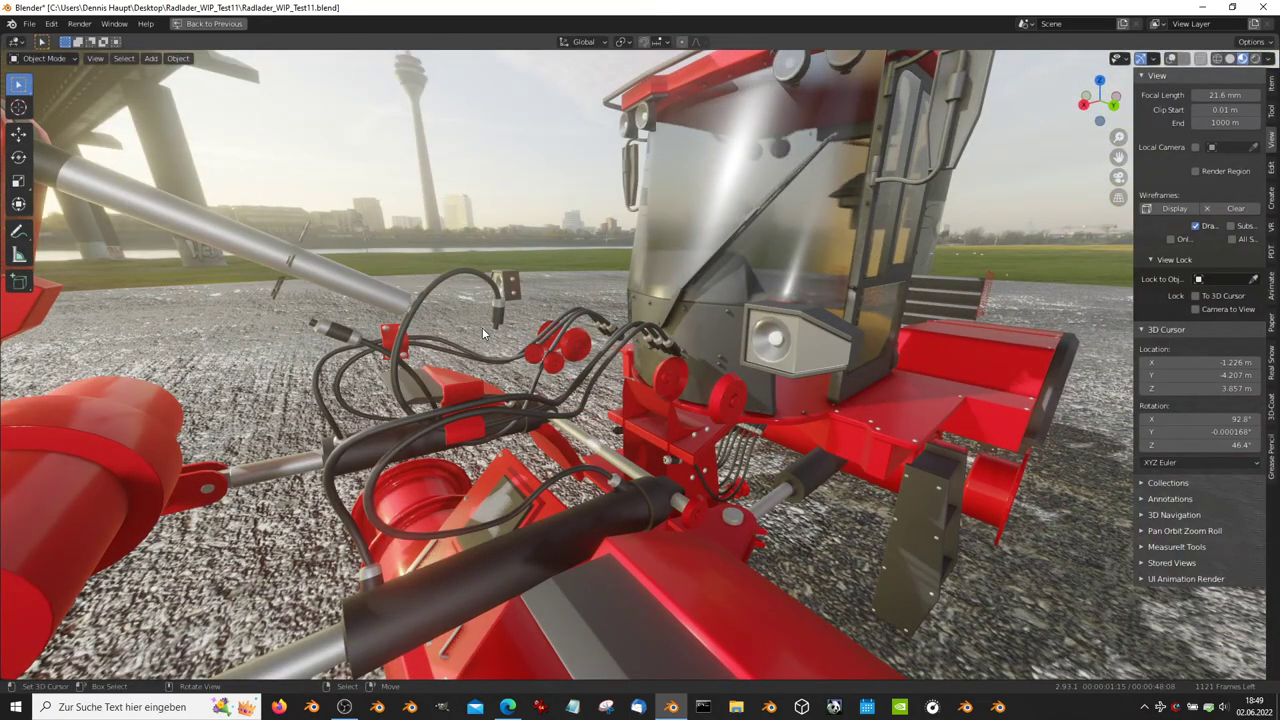
pyautogui.scroll(-6, 482, 327)
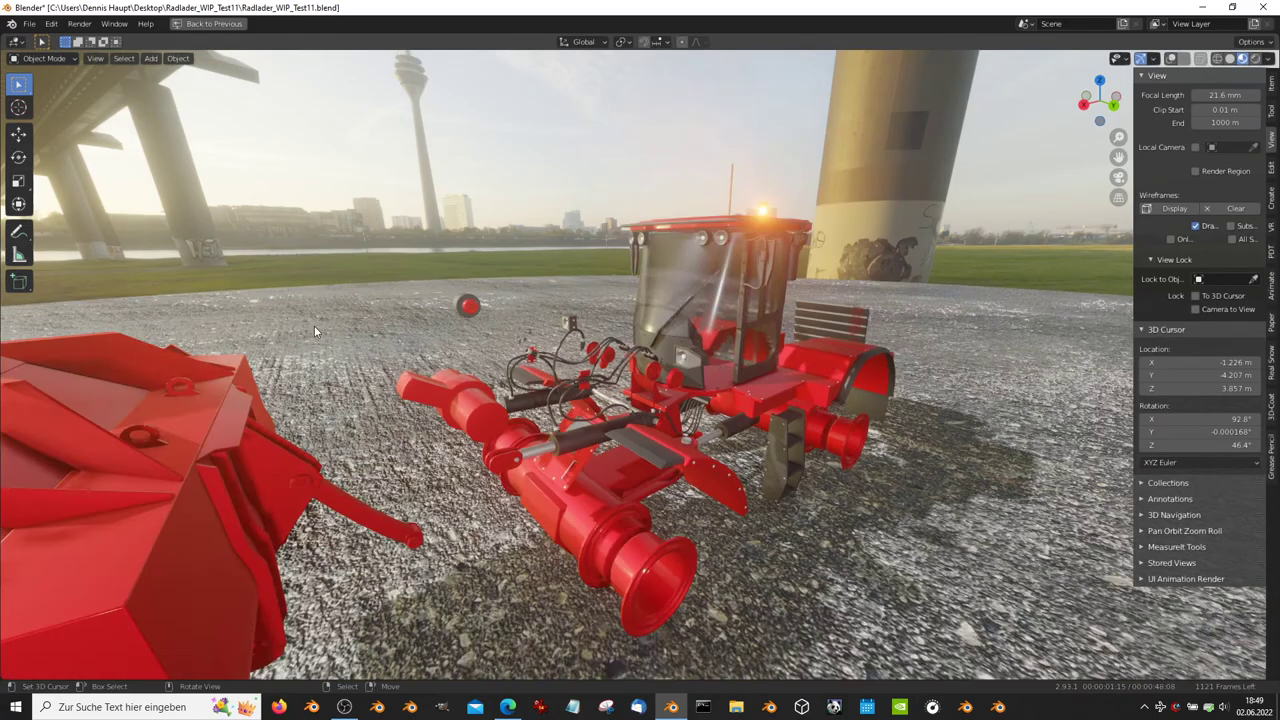
pyautogui.moveTo(314, 325); pyautogui.dragTo(322, 355, button='middle')
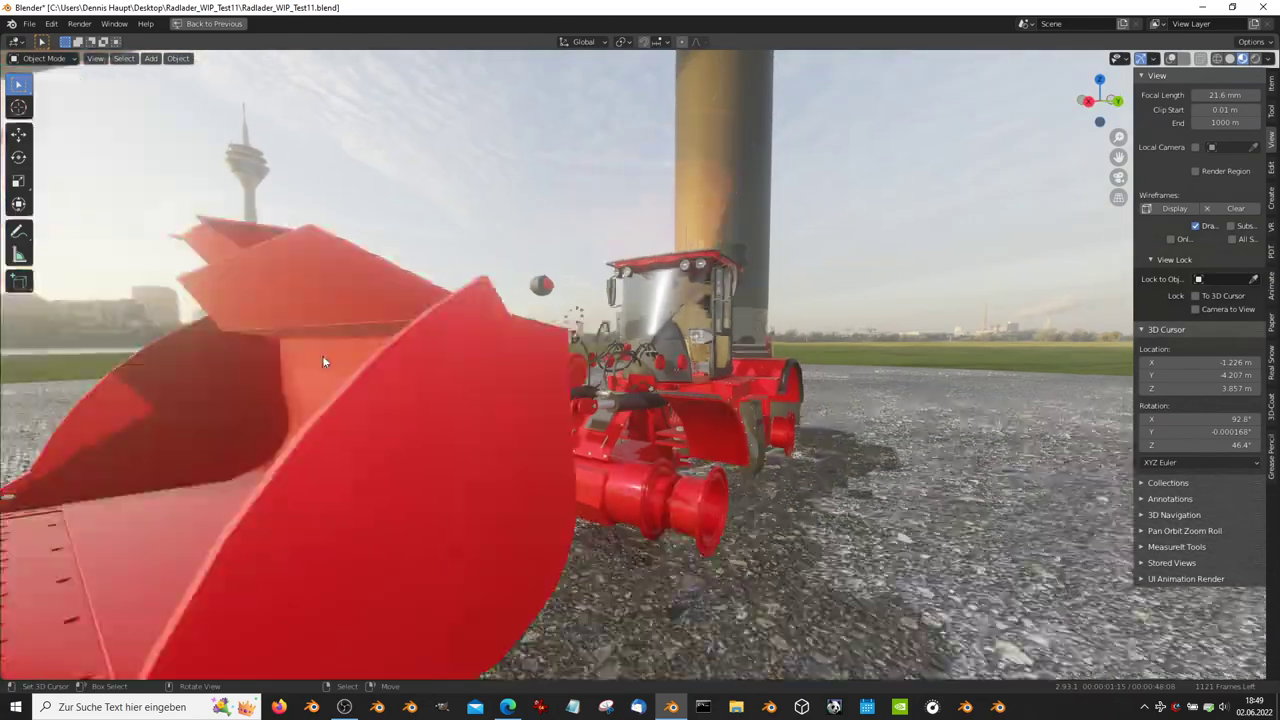
pyautogui.scroll(-5, 518, 358)
pyautogui.moveTo(518, 358)
pyautogui.mouseDown(button='middle')
pyautogui.moveTo(600, 475)
pyautogui.moveTo(854, 447)
pyautogui.mouseUp(button='middle')
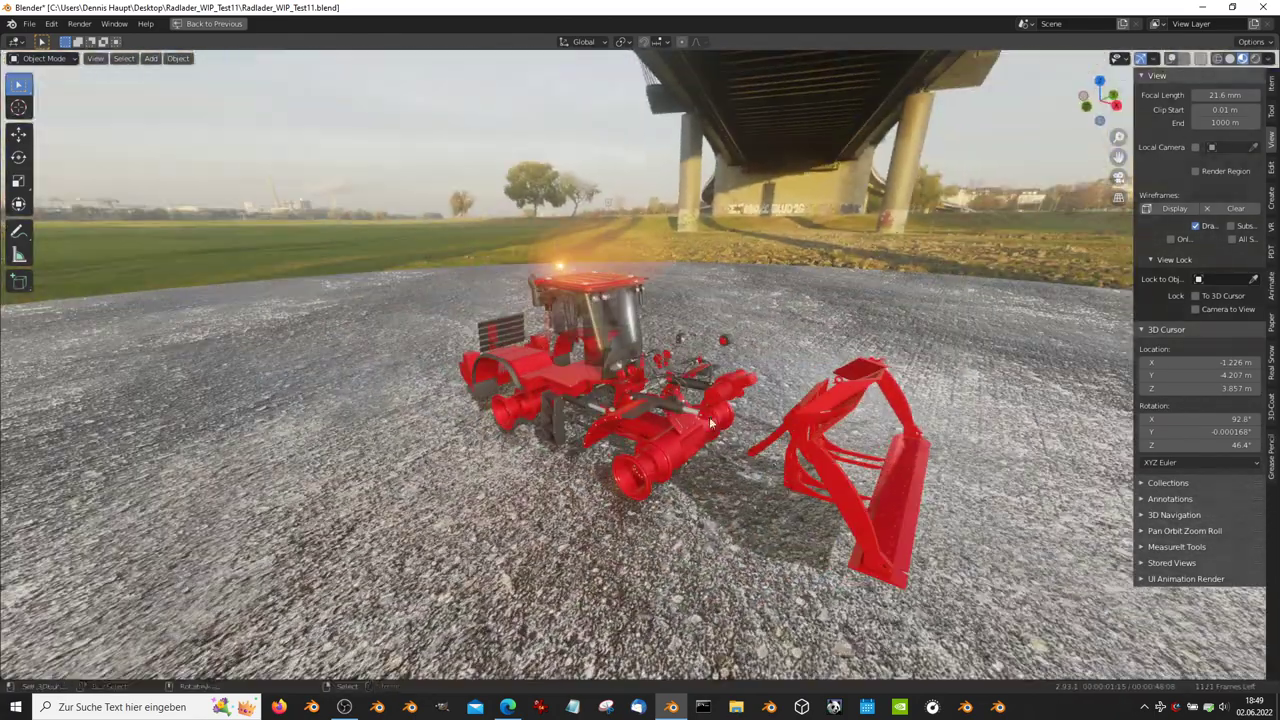
pyautogui.scroll(3, 854, 447)
pyautogui.moveTo(713, 471); pyautogui.dragTo(720, 372, button='middle')
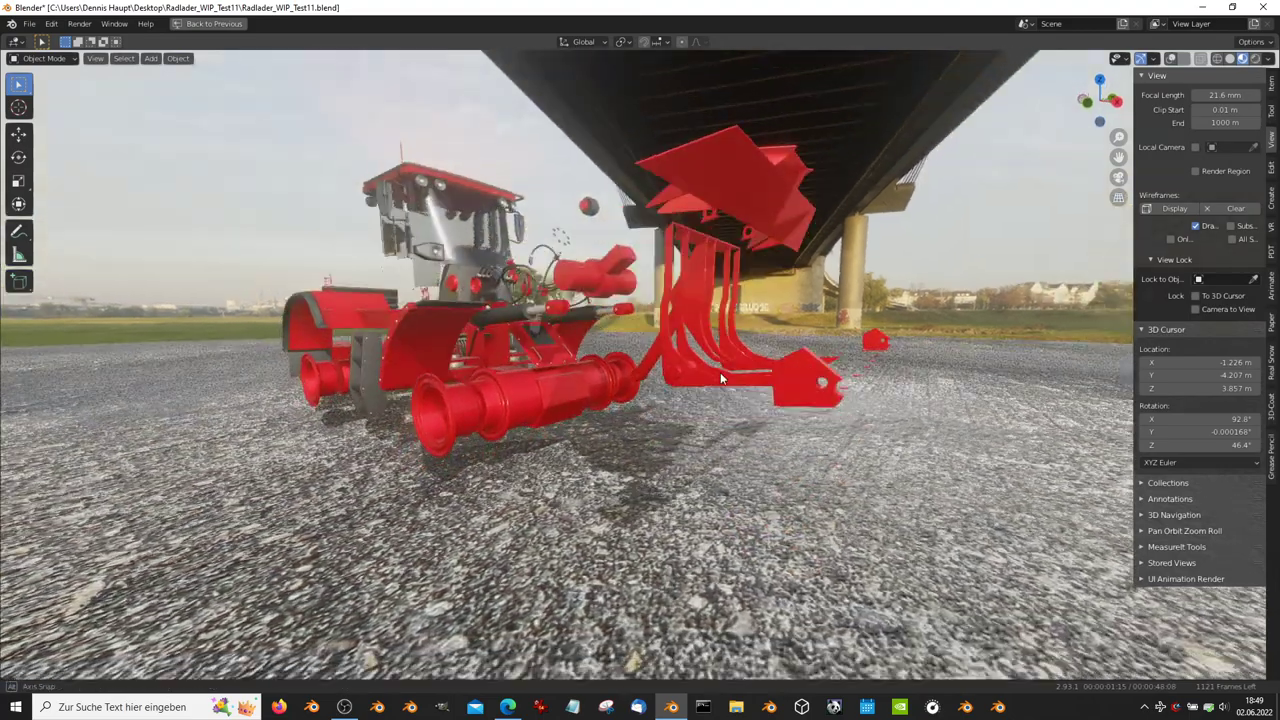
pyautogui.scroll(4, 720, 372)
pyautogui.scroll(3, 728, 440)
pyautogui.scroll(-2, 700, 428)
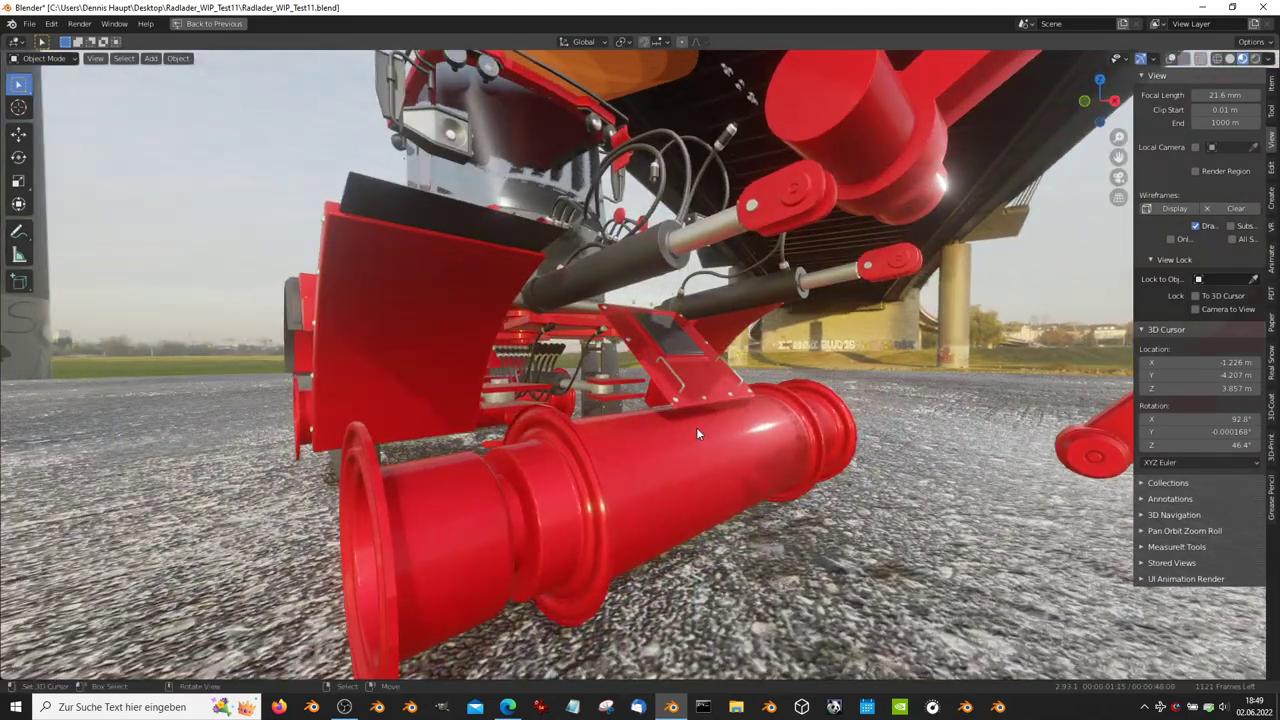
pyautogui.moveTo(712, 391)
pyautogui.mouseDown(button='middle')
pyautogui.moveTo(618, 366)
pyautogui.moveTo(588, 316)
pyautogui.moveTo(851, 352)
pyautogui.moveTo(584, 355)
pyautogui.moveTo(687, 338)
pyautogui.moveTo(787, 352)
pyautogui.moveTo(648, 431)
pyautogui.moveTo(593, 396)
pyautogui.moveTo(756, 426)
pyautogui.moveTo(532, 307)
pyautogui.mouseUp(button='middle')
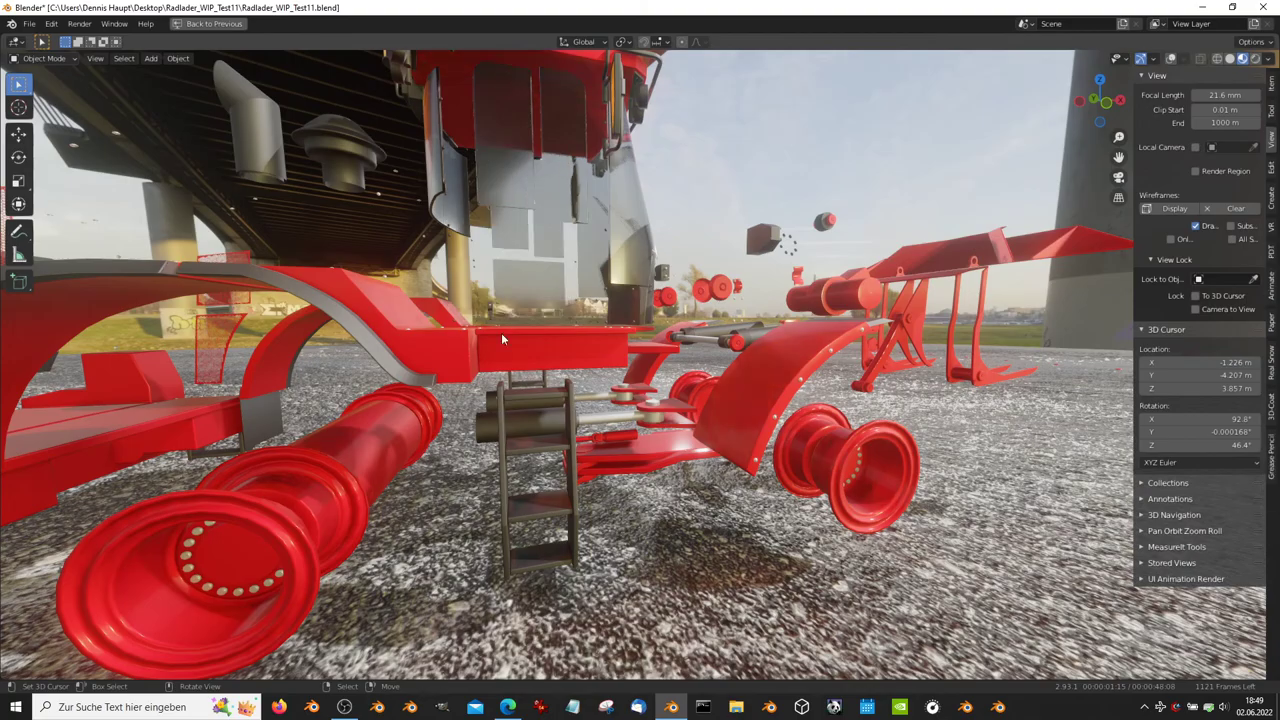
pyautogui.moveTo(432, 381)
pyautogui.mouseDown(button='middle')
pyautogui.moveTo(326, 520)
pyautogui.moveTo(519, 444)
pyautogui.mouseUp(button='middle')
pyautogui.moveTo(532, 398)
pyautogui.mouseDown(button='middle')
pyautogui.moveTo(527, 380)
pyautogui.moveTo(424, 456)
pyautogui.moveTo(400, 380)
pyautogui.moveTo(443, 316)
pyautogui.moveTo(526, 296)
pyautogui.moveTo(620, 312)
pyautogui.moveTo(769, 420)
pyautogui.moveTo(615, 411)
pyautogui.moveTo(646, 443)
pyautogui.moveTo(520, 385)
pyautogui.moveTo(623, 388)
pyautogui.mouseUp(button='middle')
pyautogui.scroll(-5, 471, 461)
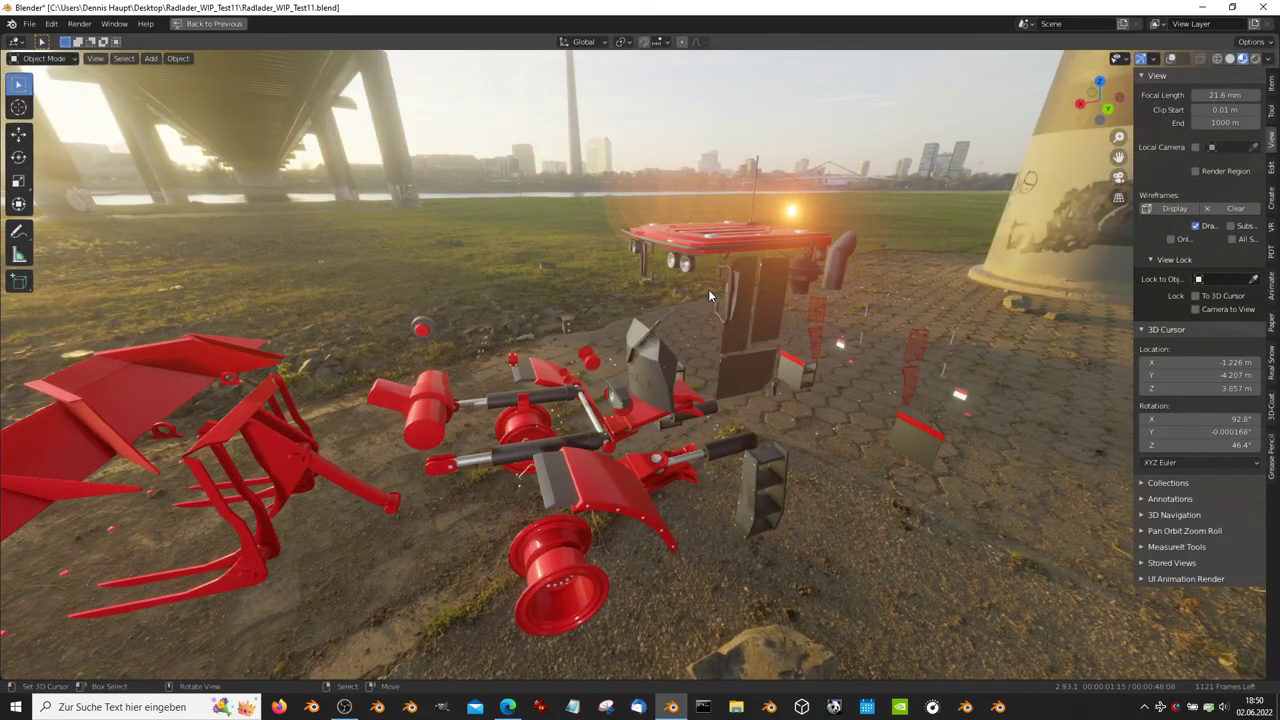
pyautogui.scroll(3, 644, 311)
pyautogui.scroll(2, 639, 323)
pyautogui.scroll(4, 640, 331)
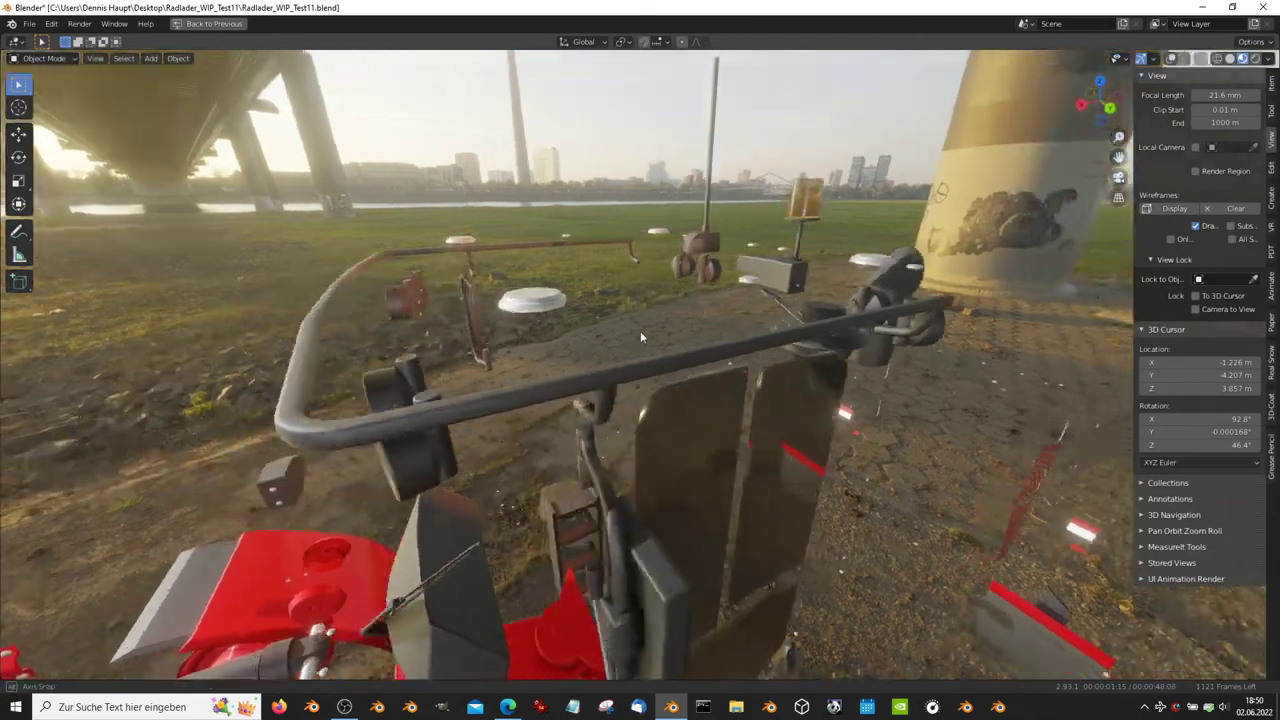
pyautogui.scroll(3, 650, 328)
pyautogui.scroll(1, 650, 328)
pyautogui.scroll(3, 543, 390)
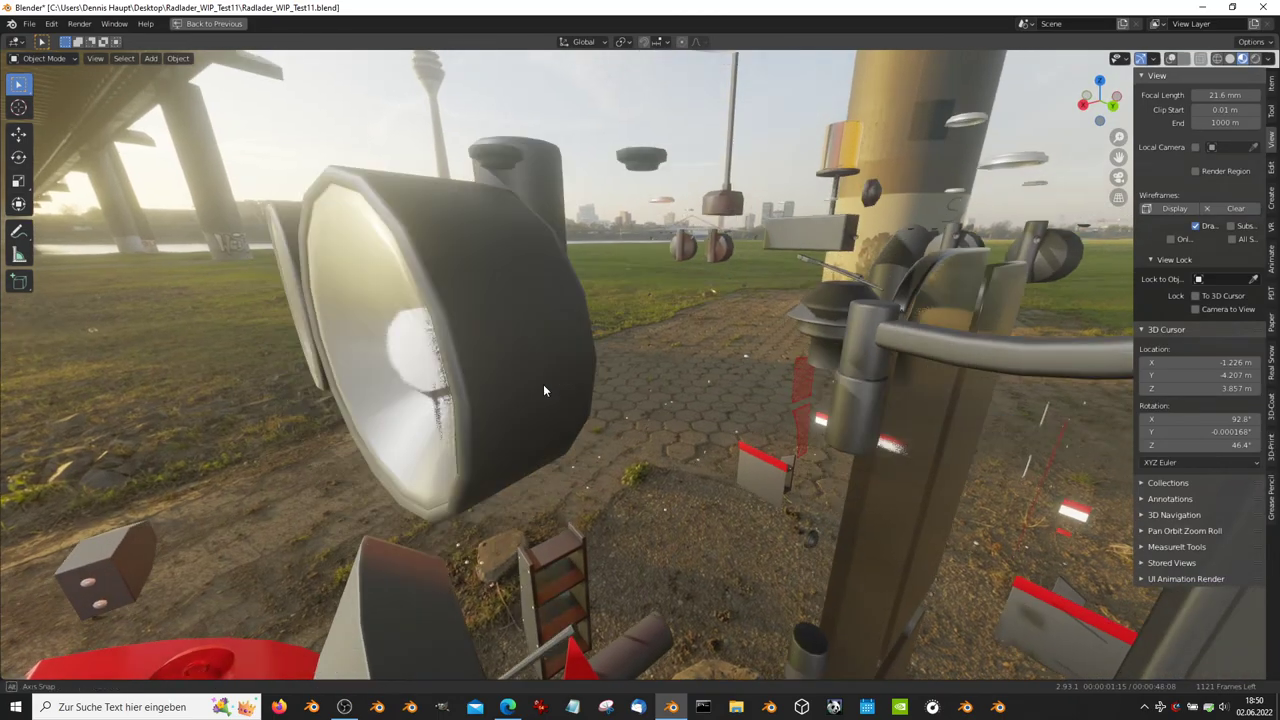
pyautogui.moveTo(543, 390); pyautogui.dragTo(586, 423, button='middle')
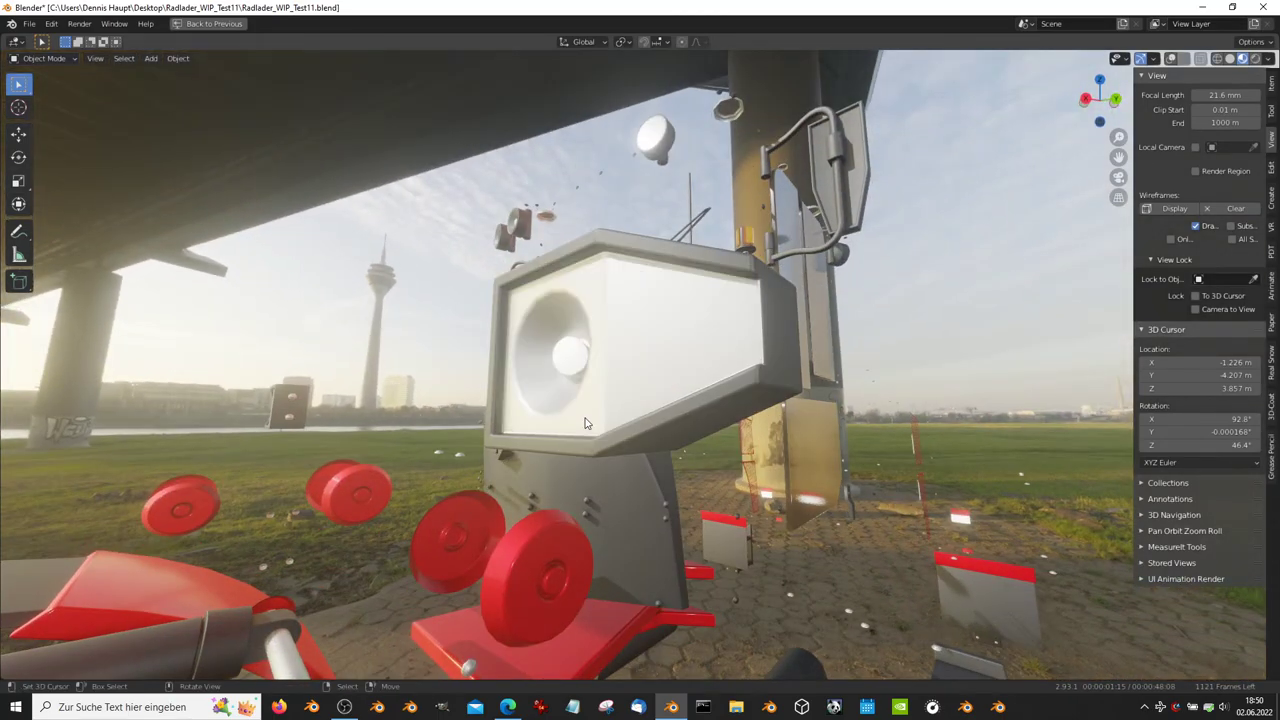
pyautogui.scroll(-3, 594, 420)
pyautogui.scroll(-3, 602, 448)
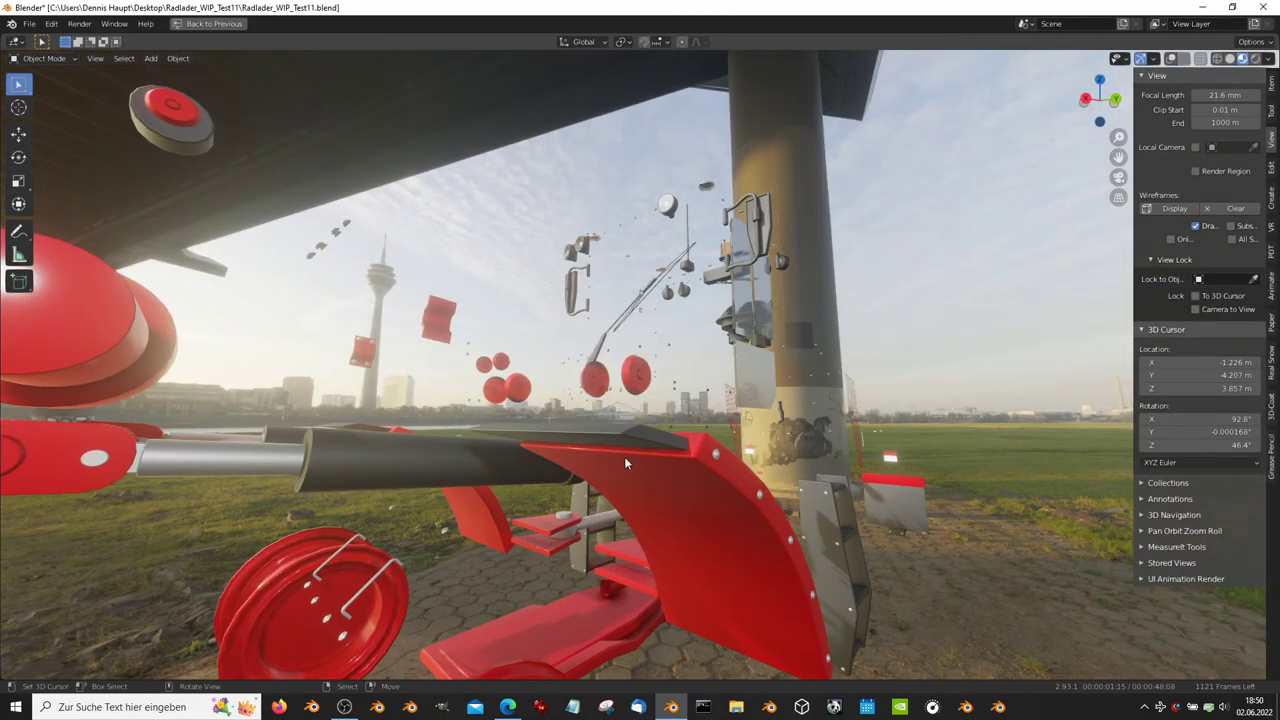
pyautogui.moveTo(533, 456); pyautogui.dragTo(727, 310, button='middle')
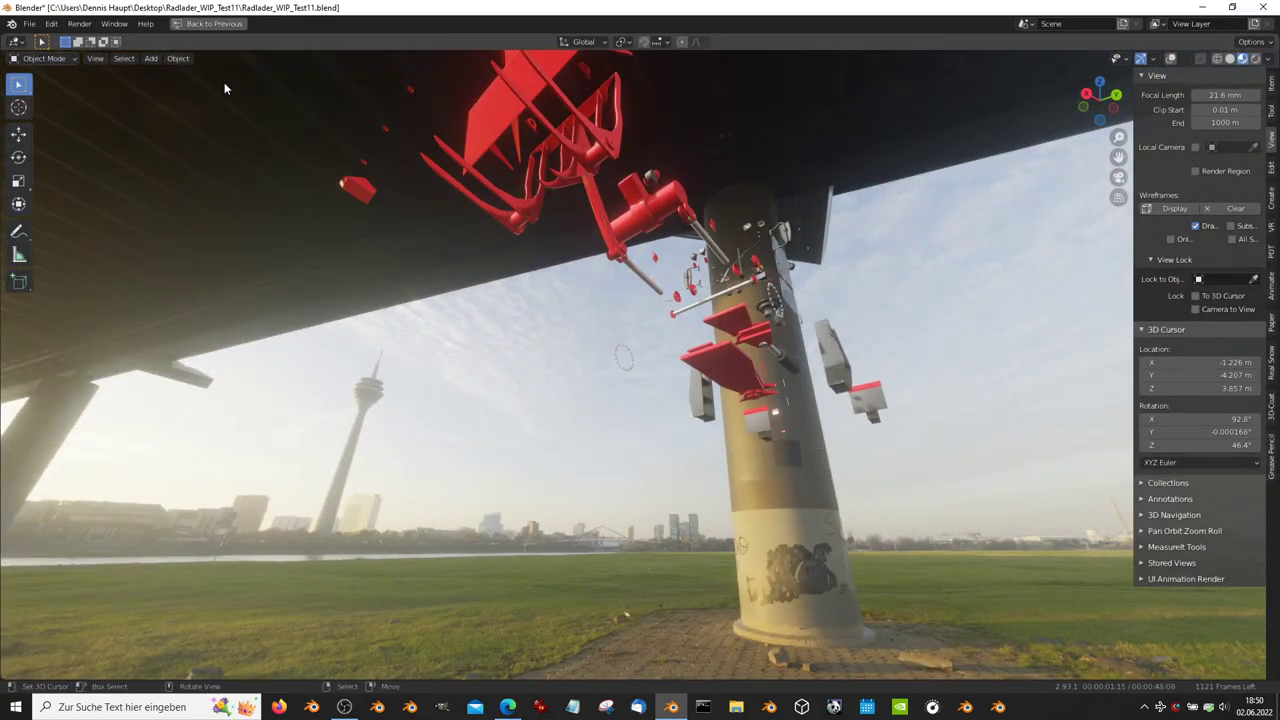
pyautogui.scroll(-5, 857, 369)
pyautogui.scroll(-3, 734, 280)
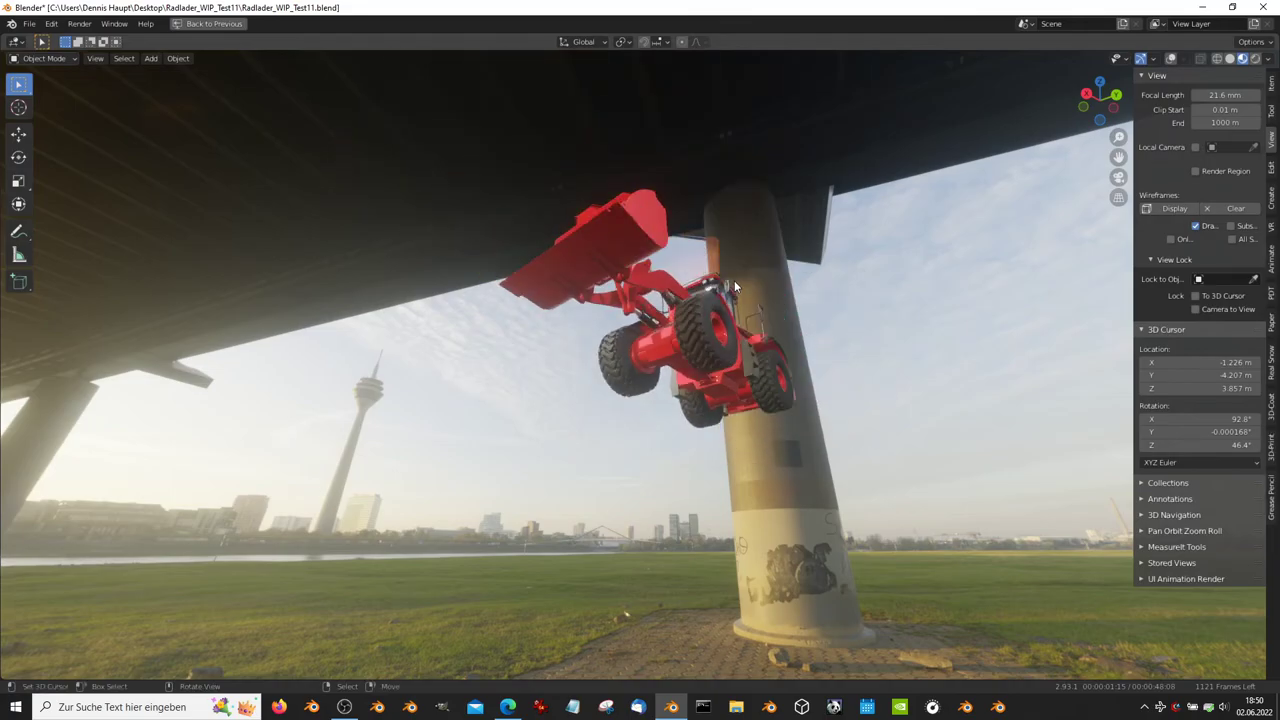
pyautogui.moveTo(734, 280); pyautogui.dragTo(709, 358, button='middle')
# Step: Play the animation, select the loader and un-maximize the viewport to the normal layout
pyautogui.press('space')
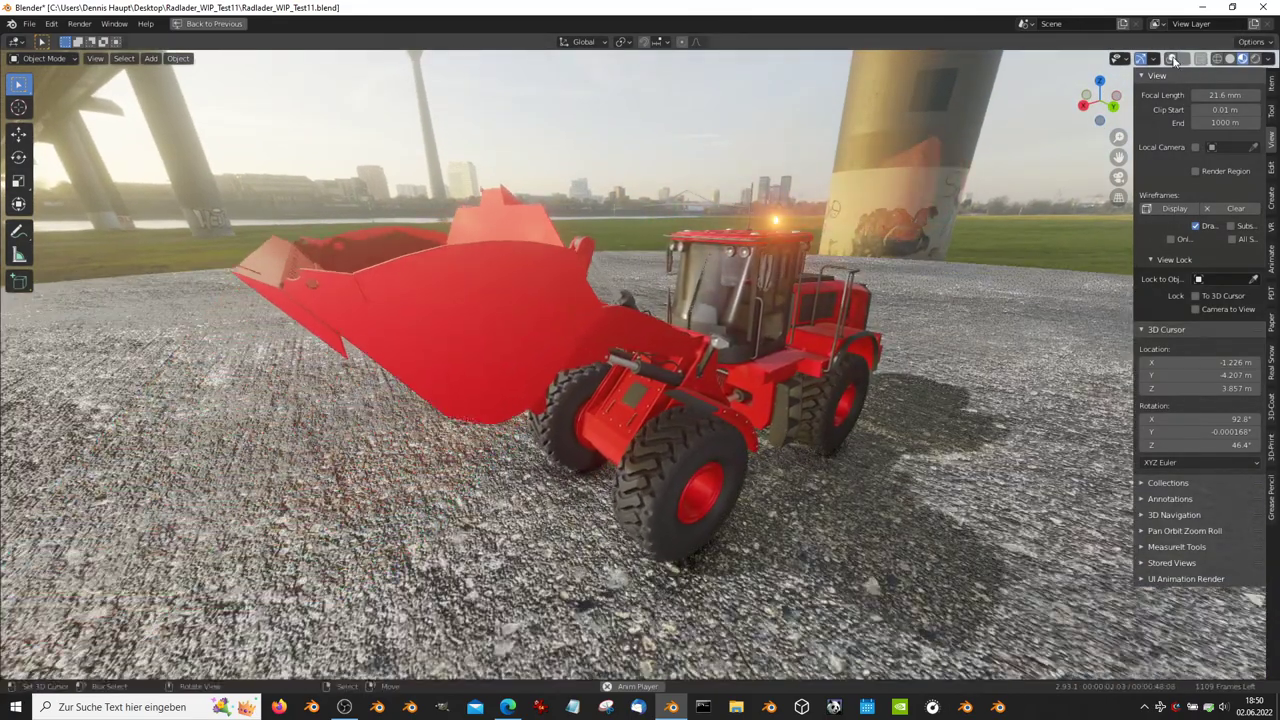
pyautogui.click(868, 268)
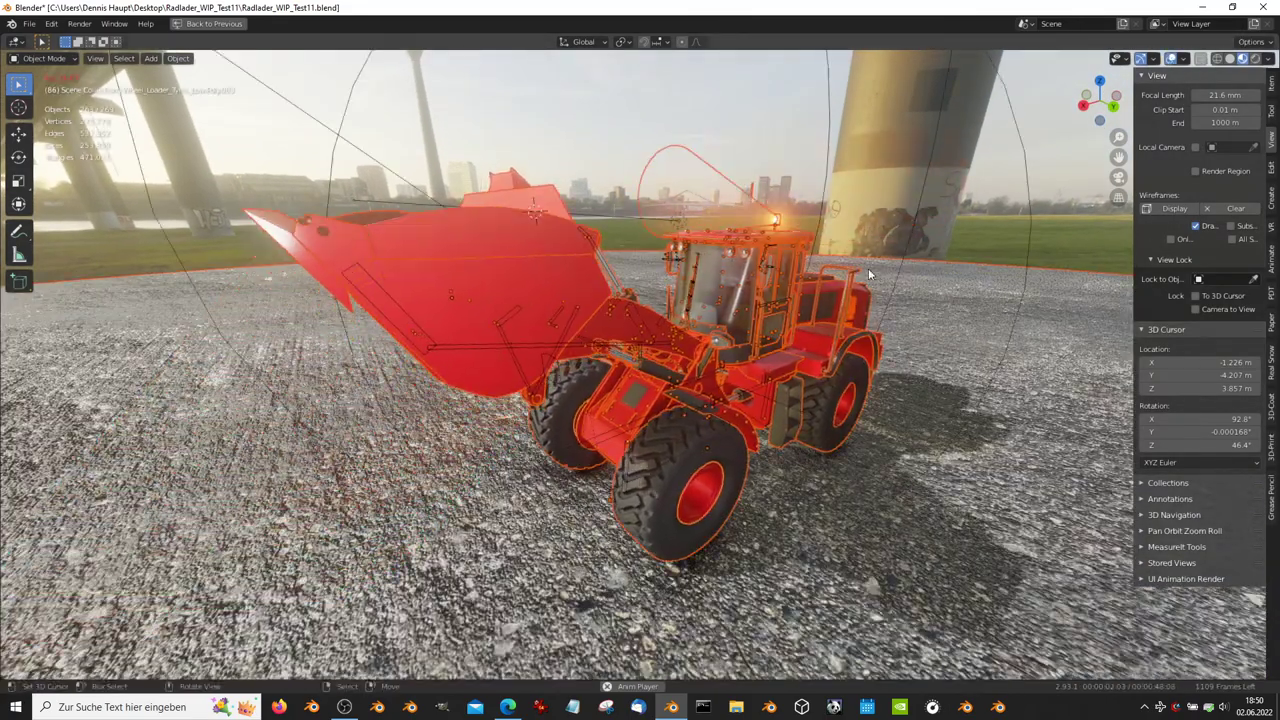
pyautogui.moveTo(868, 268); pyautogui.dragTo(237, 651, button='middle')
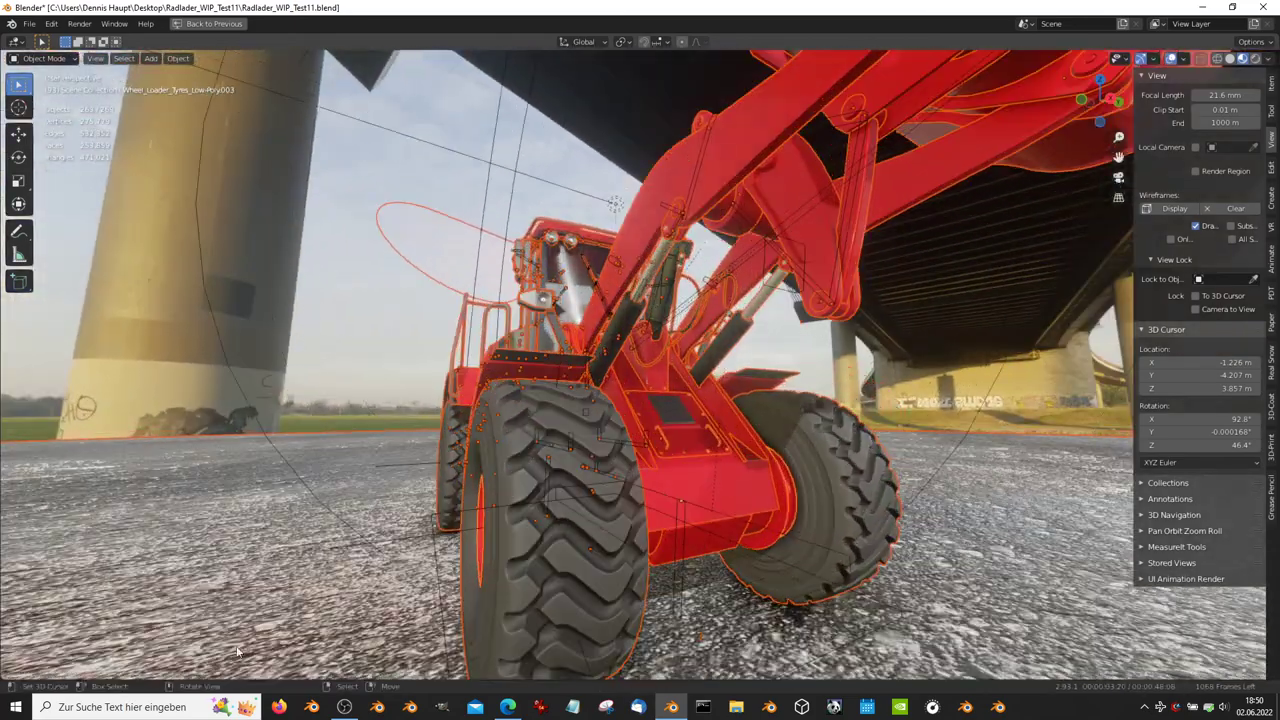
pyautogui.hotkey('ctrl', 'space')
pyautogui.click(150, 551)
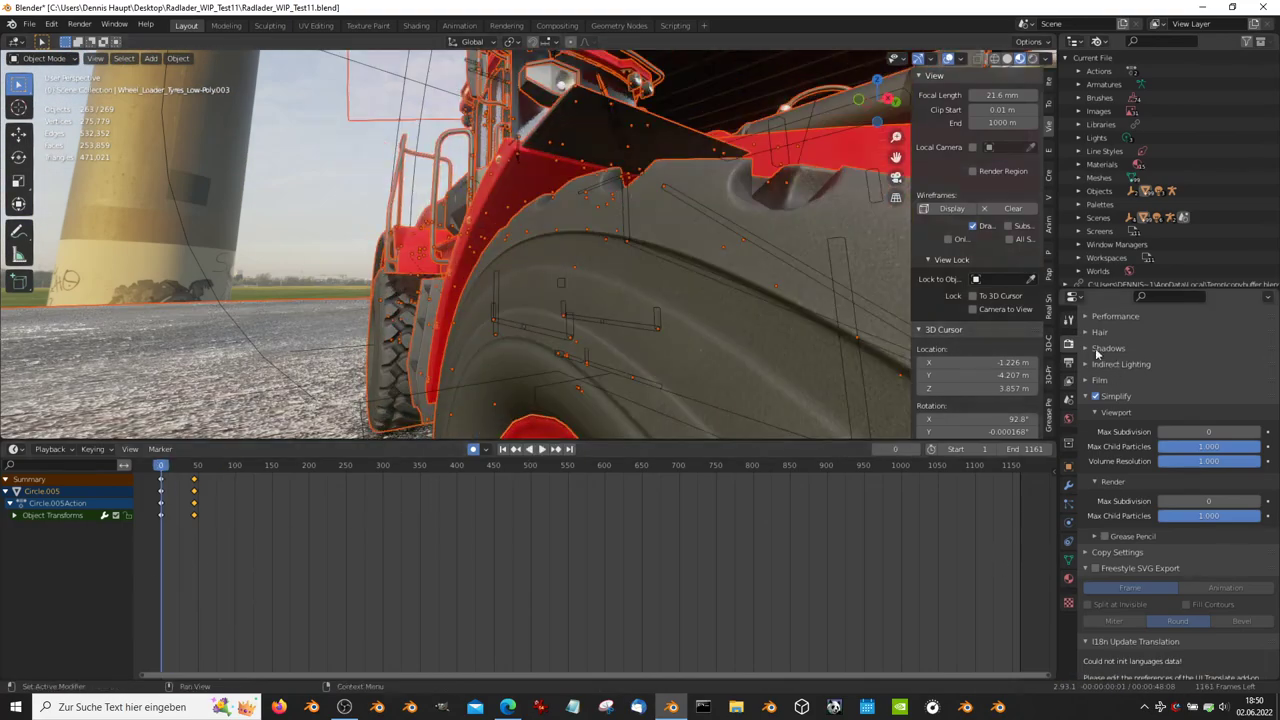
pyautogui.moveTo(708, 292); pyautogui.dragTo(625, 243, button='middle')
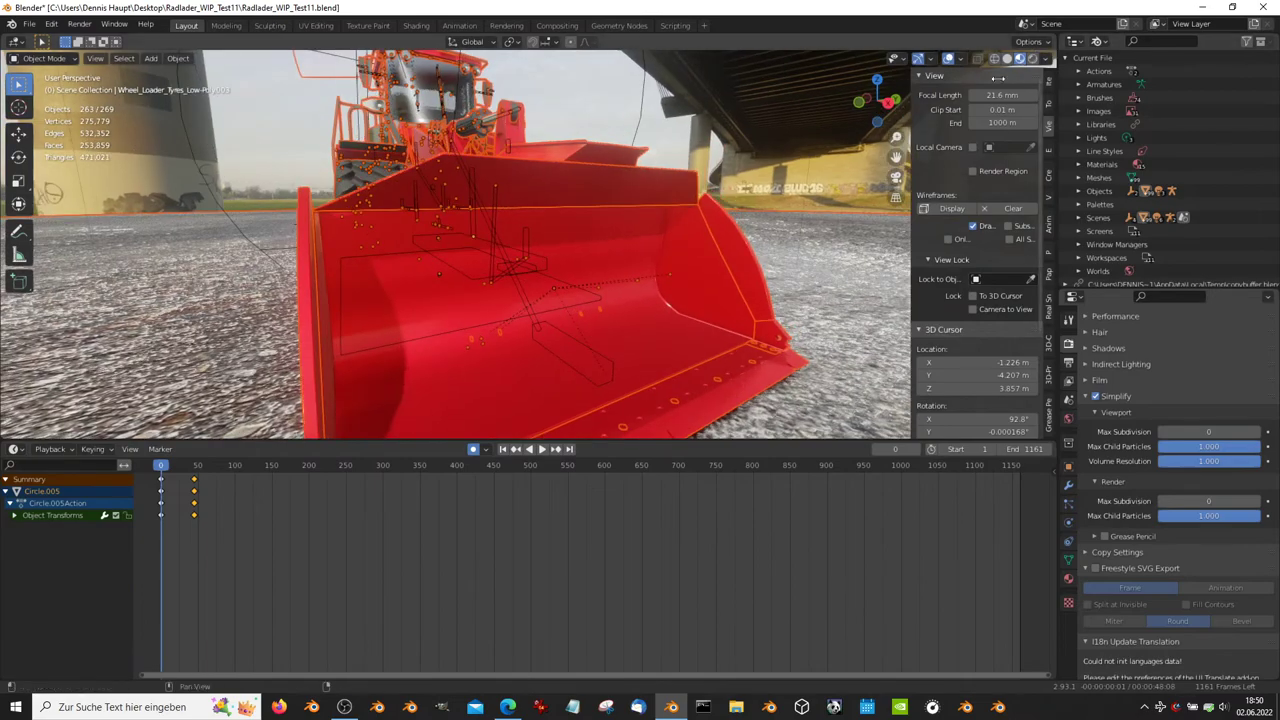
# Step: Switch to wireframe X-ray shading and toggle Render Simplify off
pyautogui.click(996, 58)
pyautogui.moveTo(960, 120)
pyautogui.mouseDown(button='middle')
pyautogui.moveTo(835, 175)
pyautogui.moveTo(1092, 398)
pyautogui.mouseUp(button='middle')
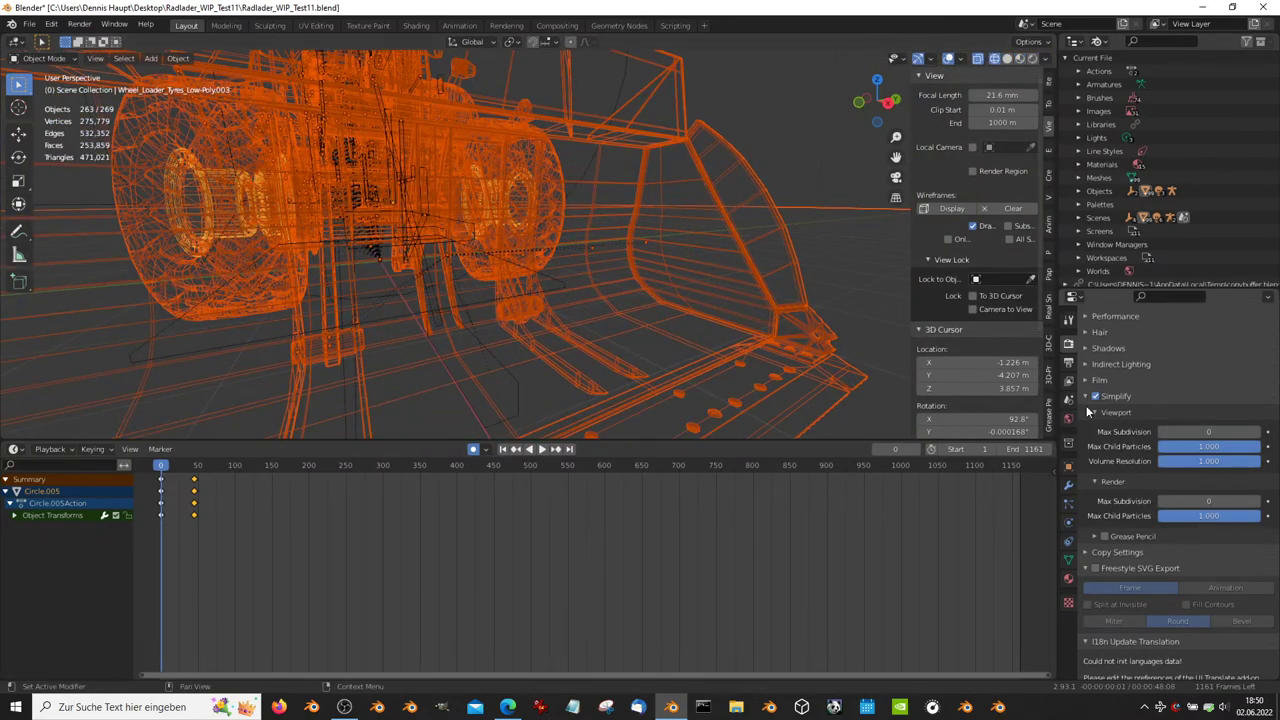
pyautogui.click(1097, 395)
pyautogui.click(1097, 395)
pyautogui.click(1097, 395)
# Step: Return to Rendered shading, turn Simplify back on and zoom out to the whole loader
pyautogui.click(1026, 58)
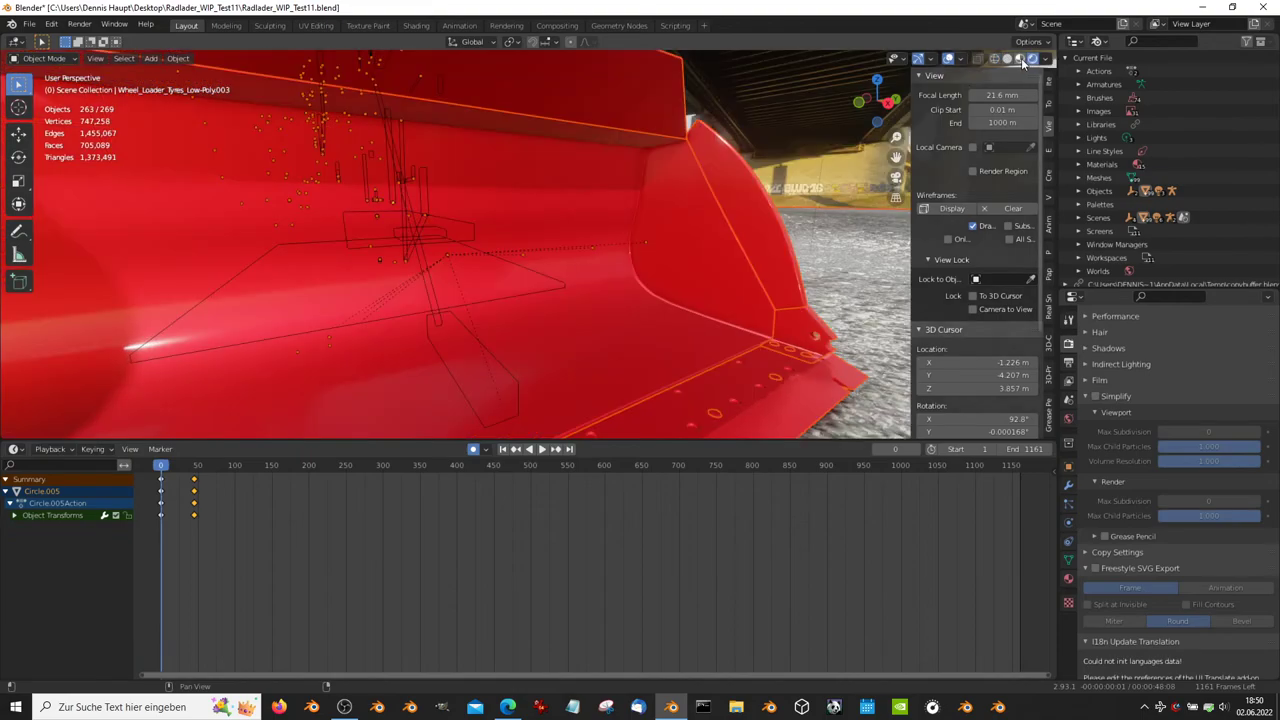
pyautogui.scroll(5, 780, 220)
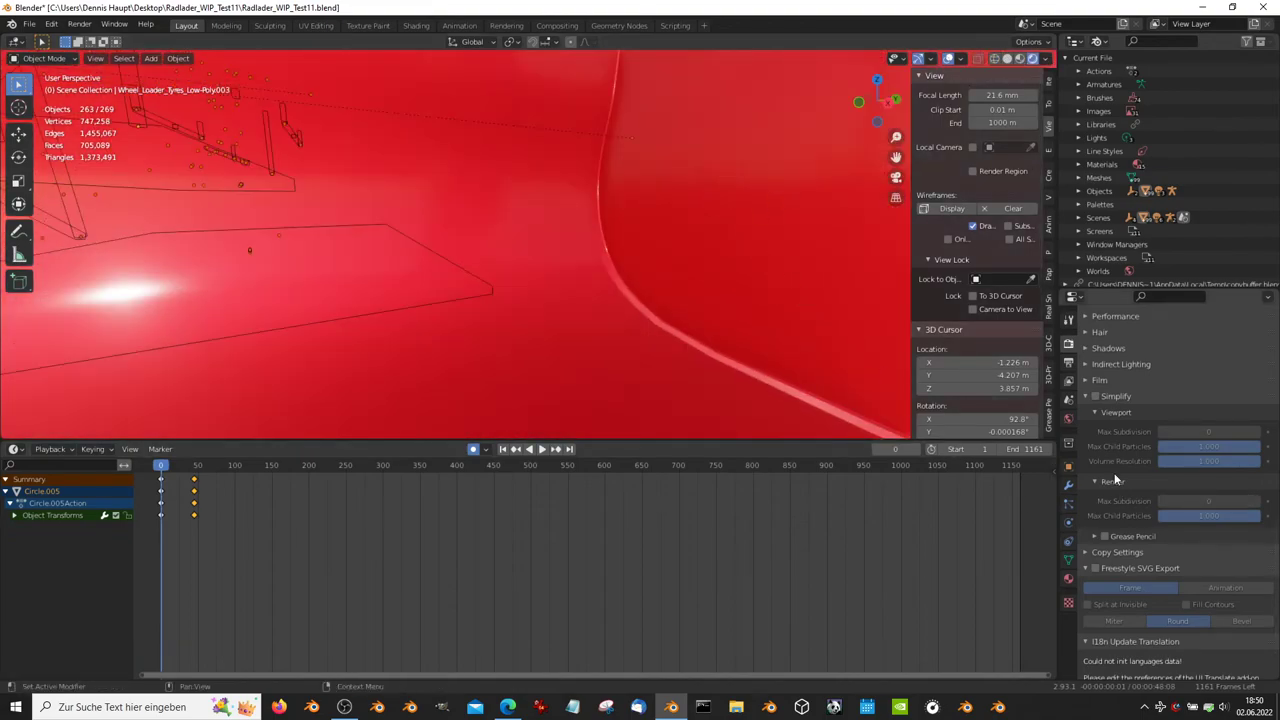
pyautogui.click(1097, 396)
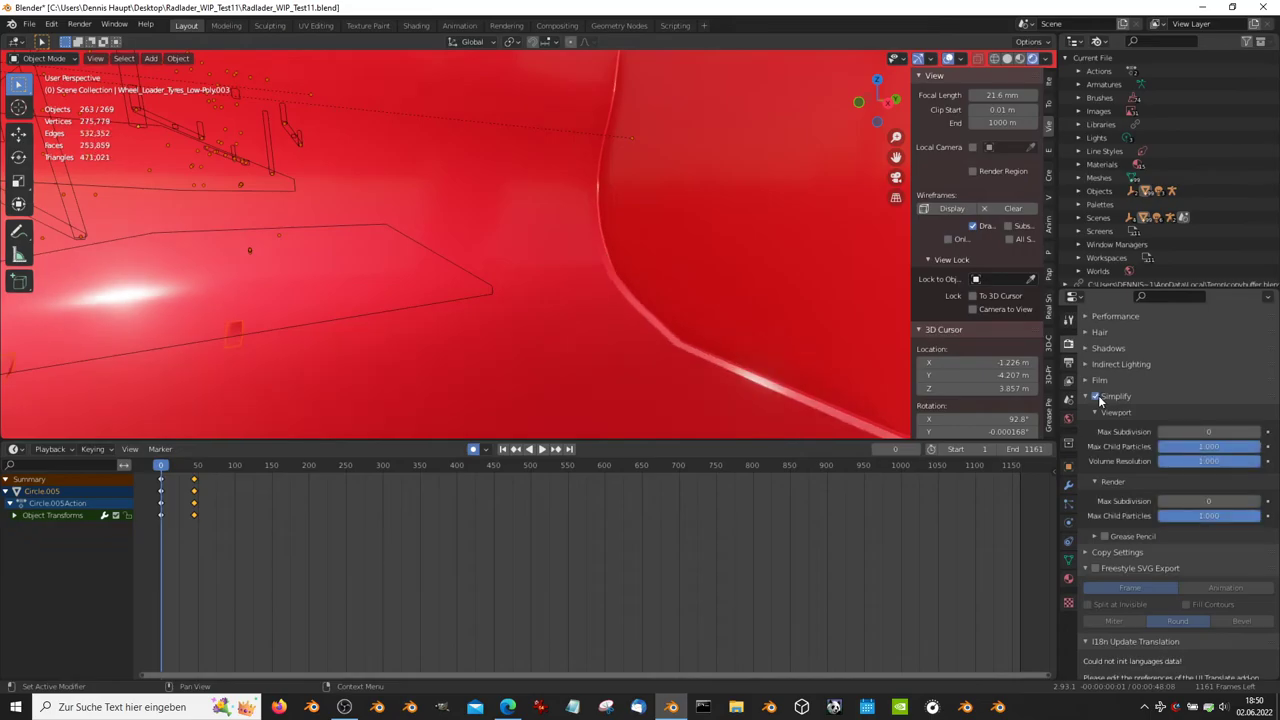
pyautogui.scroll(-6, 611, 288)
pyautogui.moveTo(611, 288); pyautogui.dragTo(696, 301, button='middle')
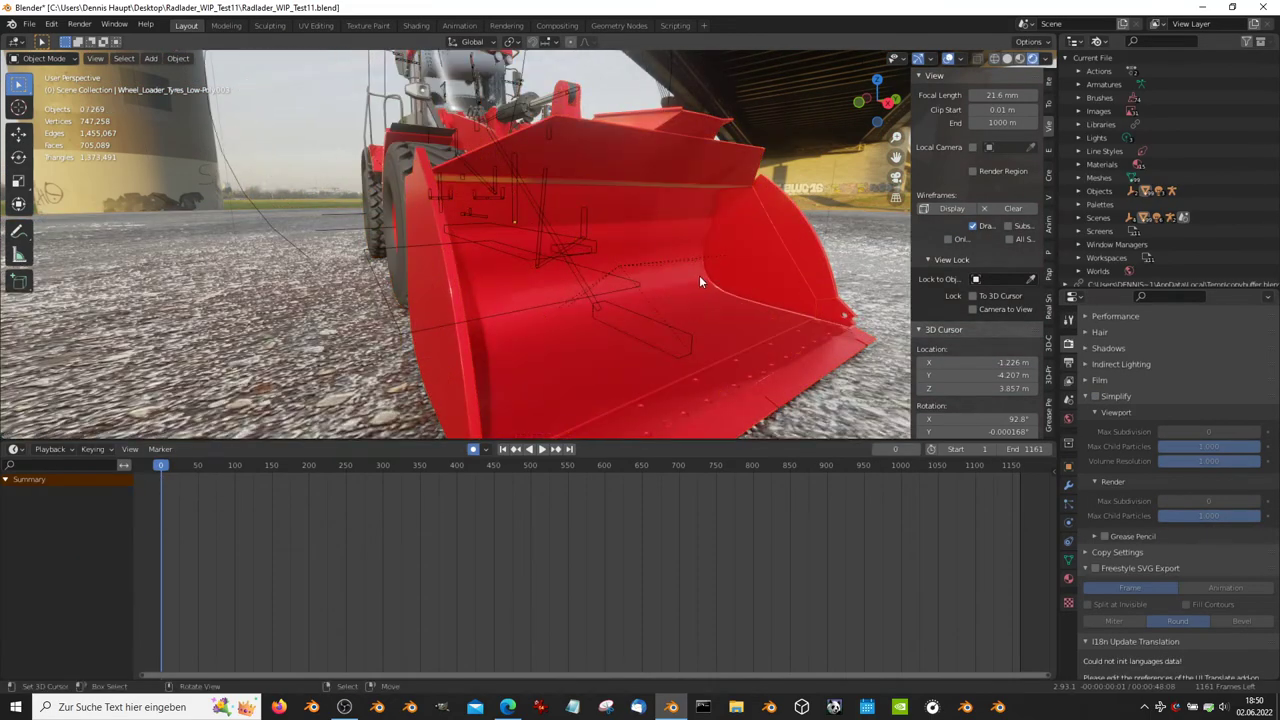
pyautogui.scroll(-3, 699, 275)
pyautogui.scroll(-3, 672, 257)
pyautogui.scroll(-3, 684, 265)
pyautogui.click(676, 269)
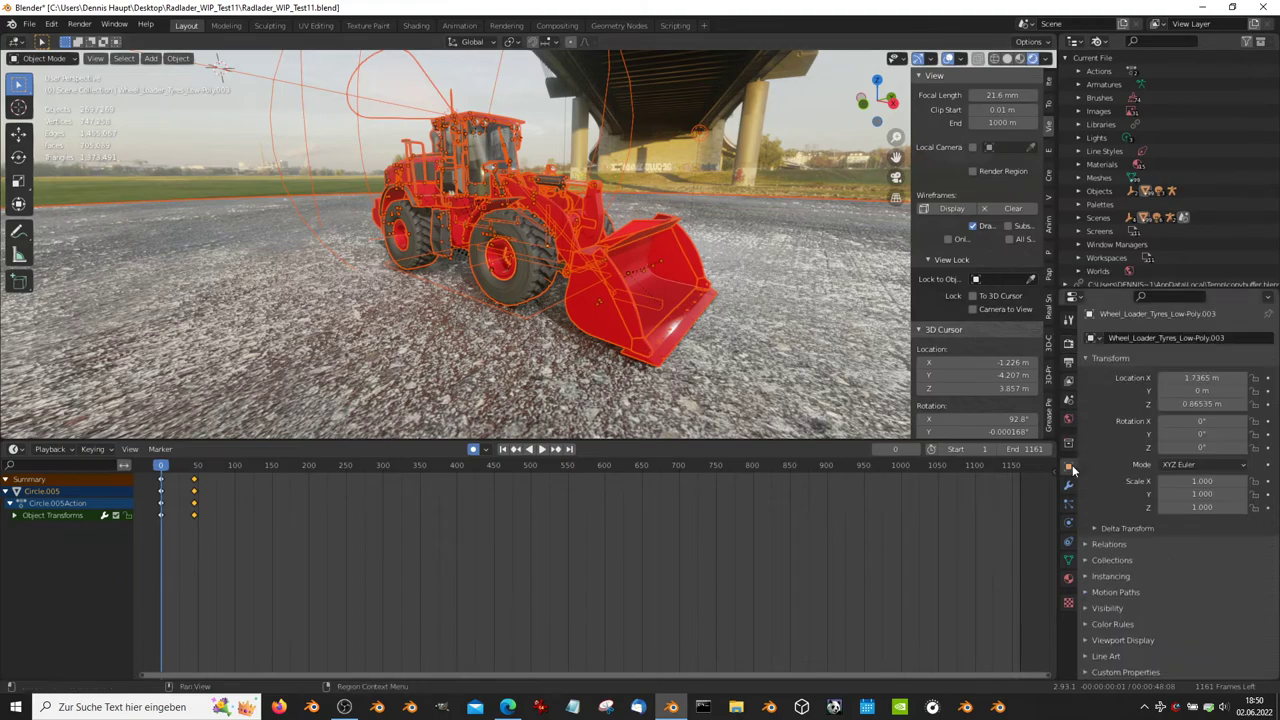
# Step: Expand the object's Visibility and Viewport Display panels
pyautogui.click(1093, 610)
pyautogui.scroll(-2, 1091, 603)
pyautogui.click(1087, 639)
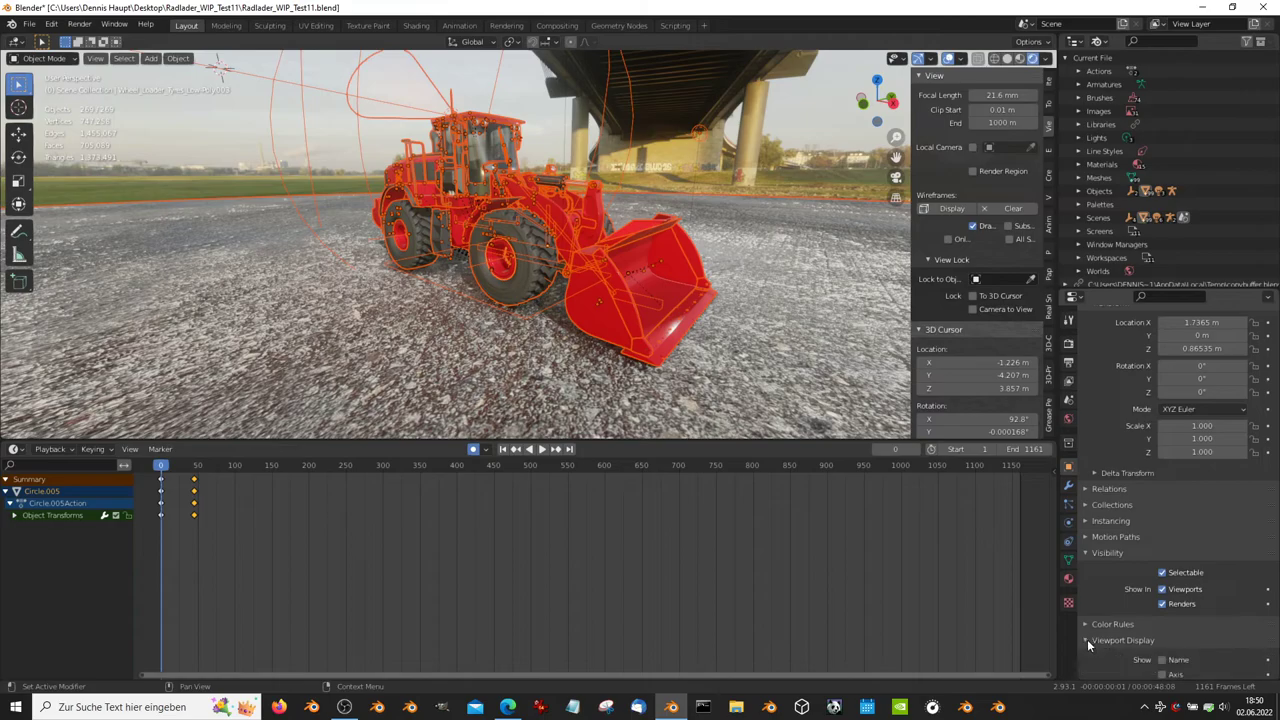
pyautogui.scroll(-4, 1087, 639)
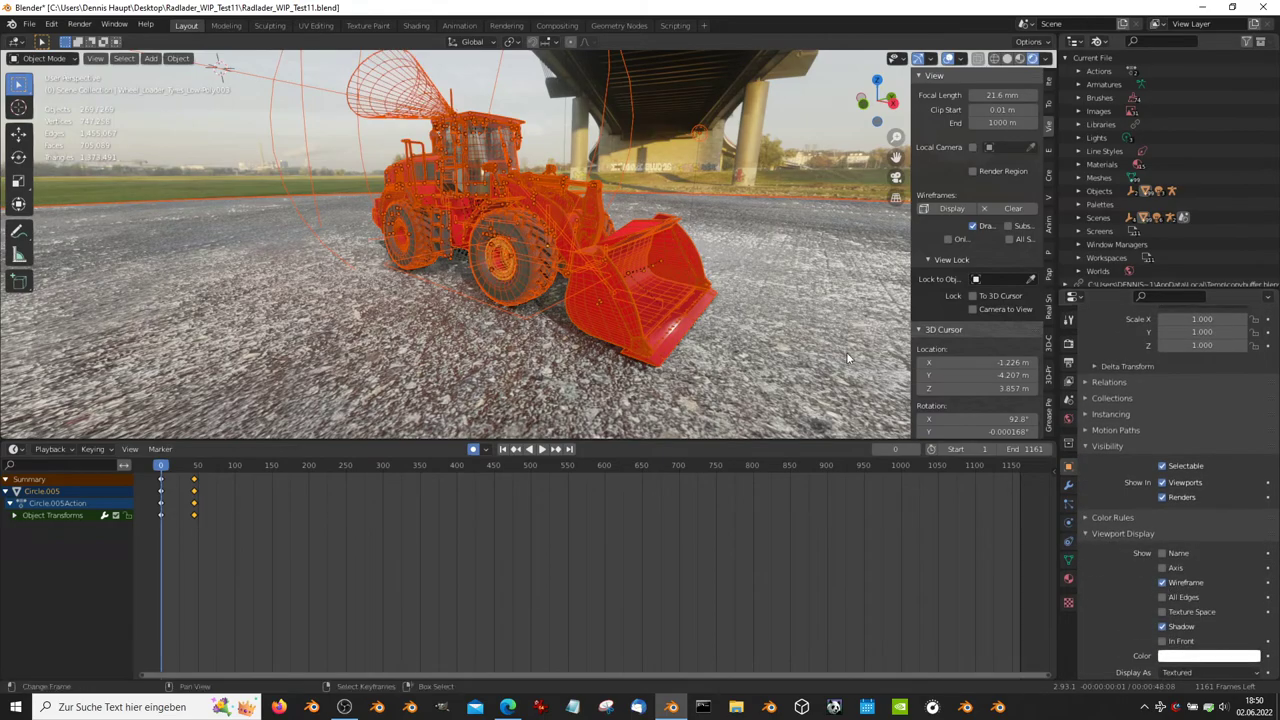
pyautogui.scroll(5, 846, 356)
# Step: Deselect everything and drag the timeline border down to enlarge the 3D view
pyautogui.moveTo(689, 246)
pyautogui.mouseDown(button='middle')
pyautogui.moveTo(578, 218)
pyautogui.moveTo(610, 244)
pyautogui.moveTo(629, 231)
pyautogui.mouseUp(button='middle')
pyautogui.hotkey('alt', 'a')
pyautogui.scroll(2, 583, 206)
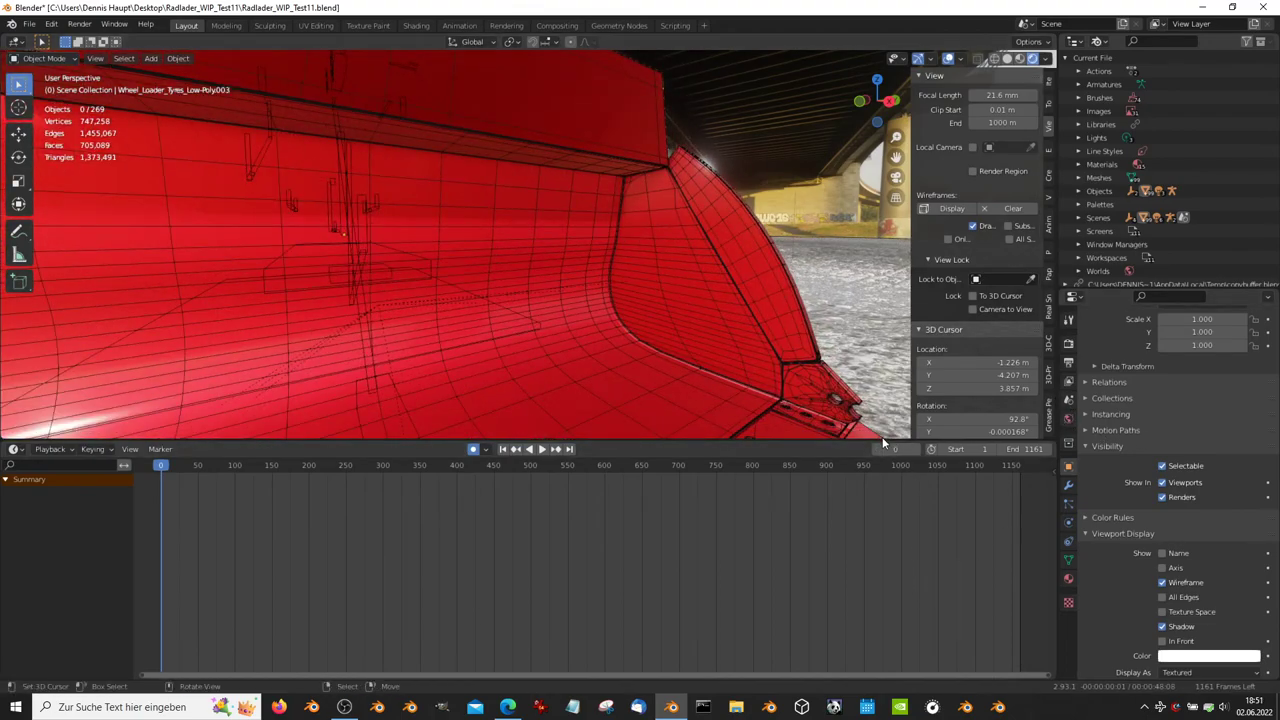
pyautogui.moveTo(883, 442); pyautogui.dragTo(883, 662)
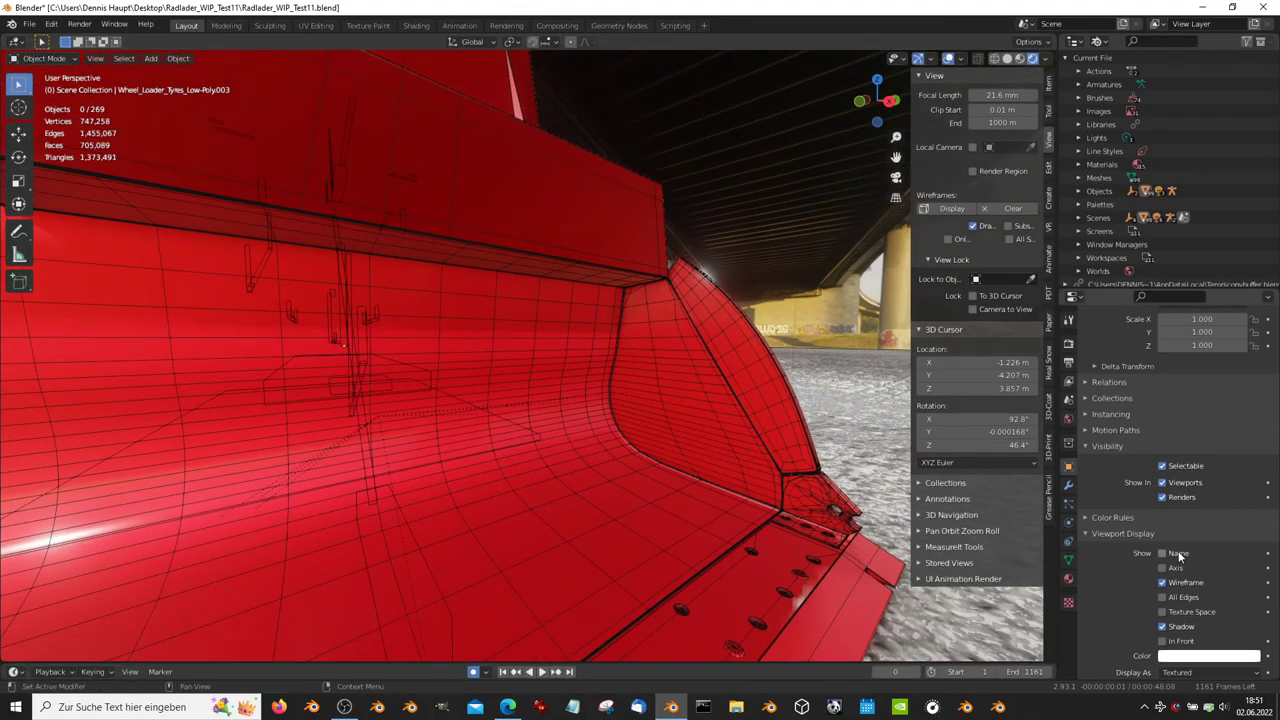
# Step: Open Render Properties and toggle Simplify off and on while viewing the bucket
pyautogui.click(1069, 343)
pyautogui.scroll(-3, 1140, 550)
pyautogui.scroll(-3, 1150, 518)
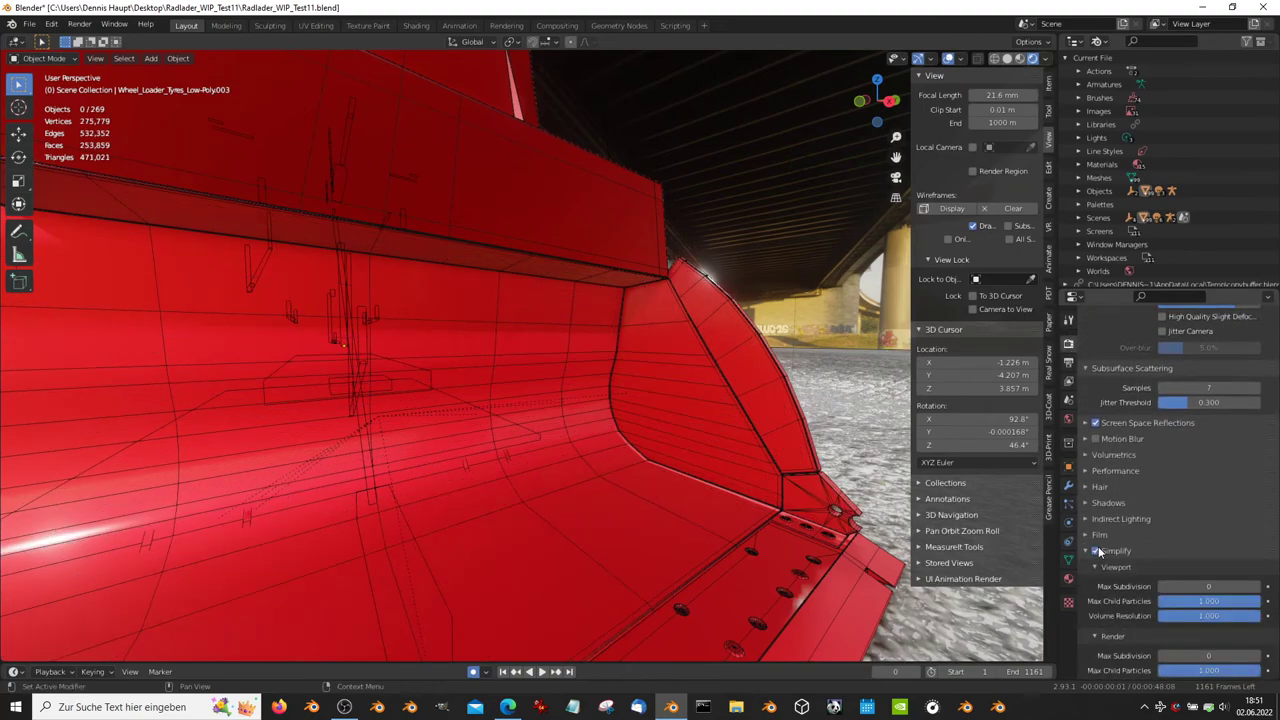
pyautogui.moveTo(843, 545)
pyautogui.mouseDown(button='middle')
pyautogui.moveTo(778, 497)
pyautogui.moveTo(781, 513)
pyautogui.moveTo(793, 486)
pyautogui.mouseUp(button='middle')
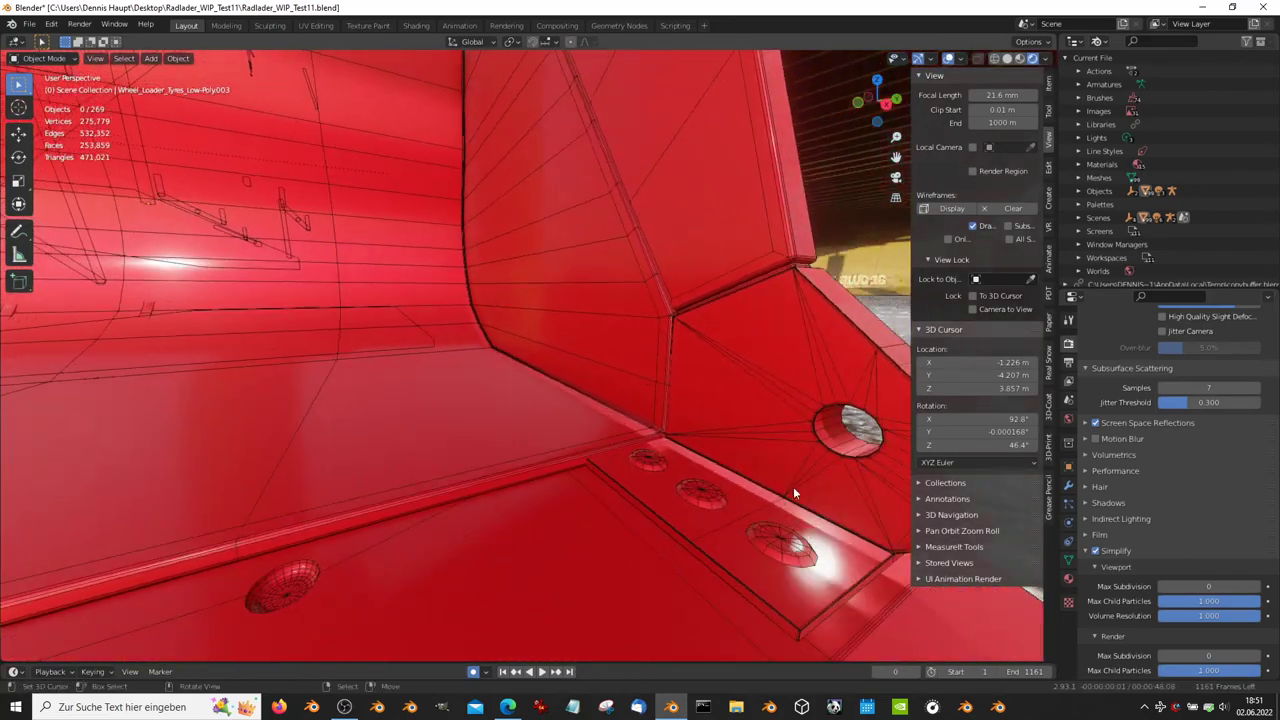
pyautogui.click(1095, 551)
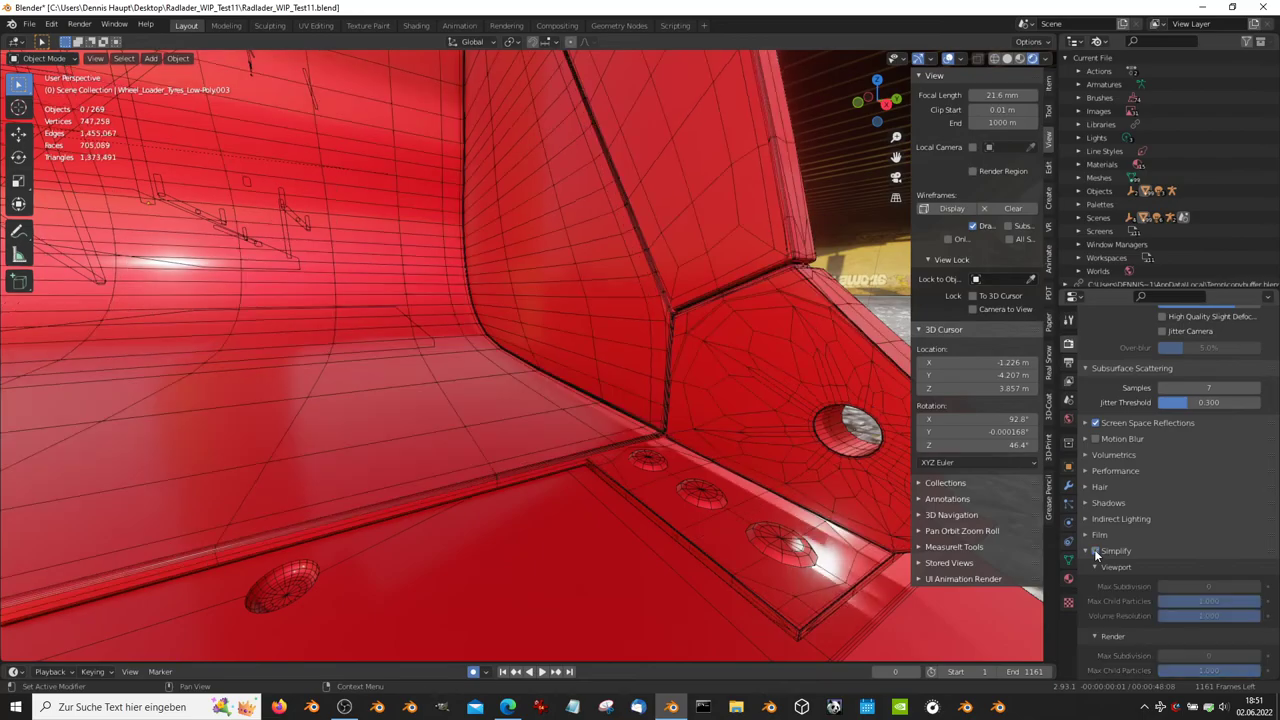
pyautogui.moveTo(724, 437); pyautogui.dragTo(726, 435, button='middle')
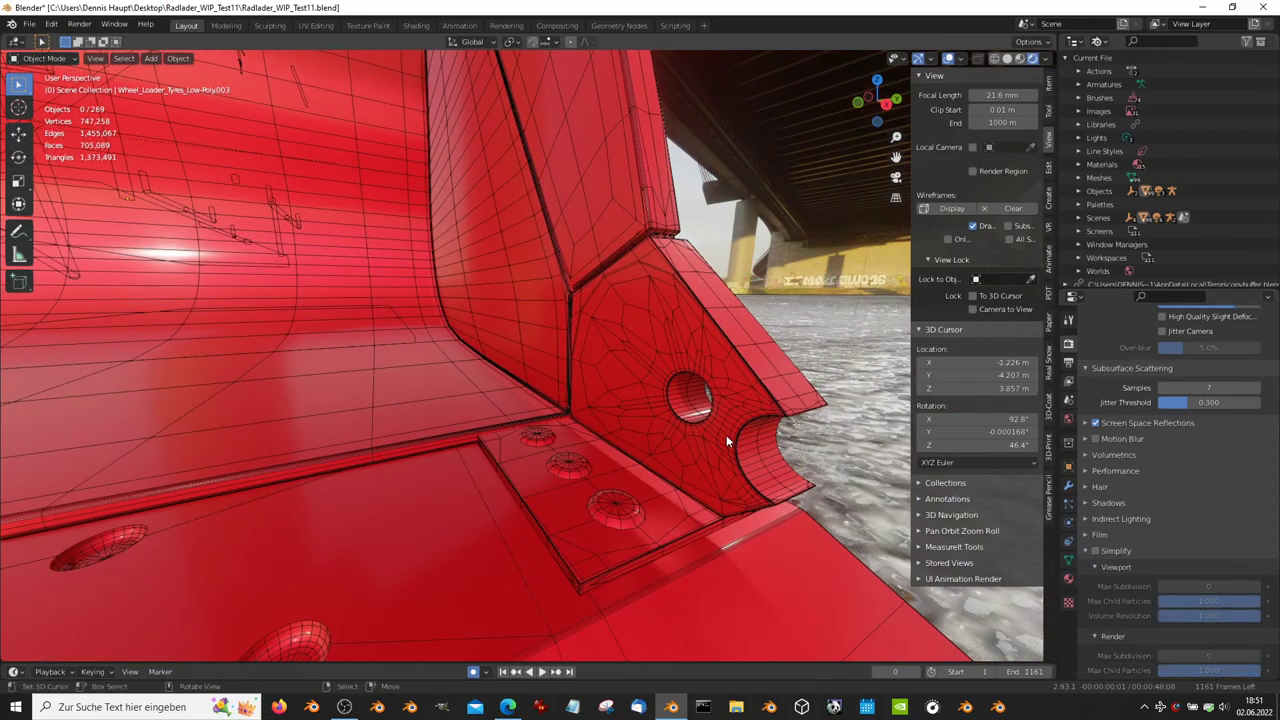
pyautogui.click(1095, 551)
# Step: Toggle Simplify once more while orbiting from the whole loader to its cab and frame
pyautogui.moveTo(710, 330)
pyautogui.mouseDown(button='middle')
pyautogui.moveTo(695, 350)
pyautogui.moveTo(732, 321)
pyautogui.moveTo(1048, 440)
pyautogui.mouseUp(button='middle')
pyautogui.scroll(3, 732, 321)
pyautogui.scroll(2, 711, 317)
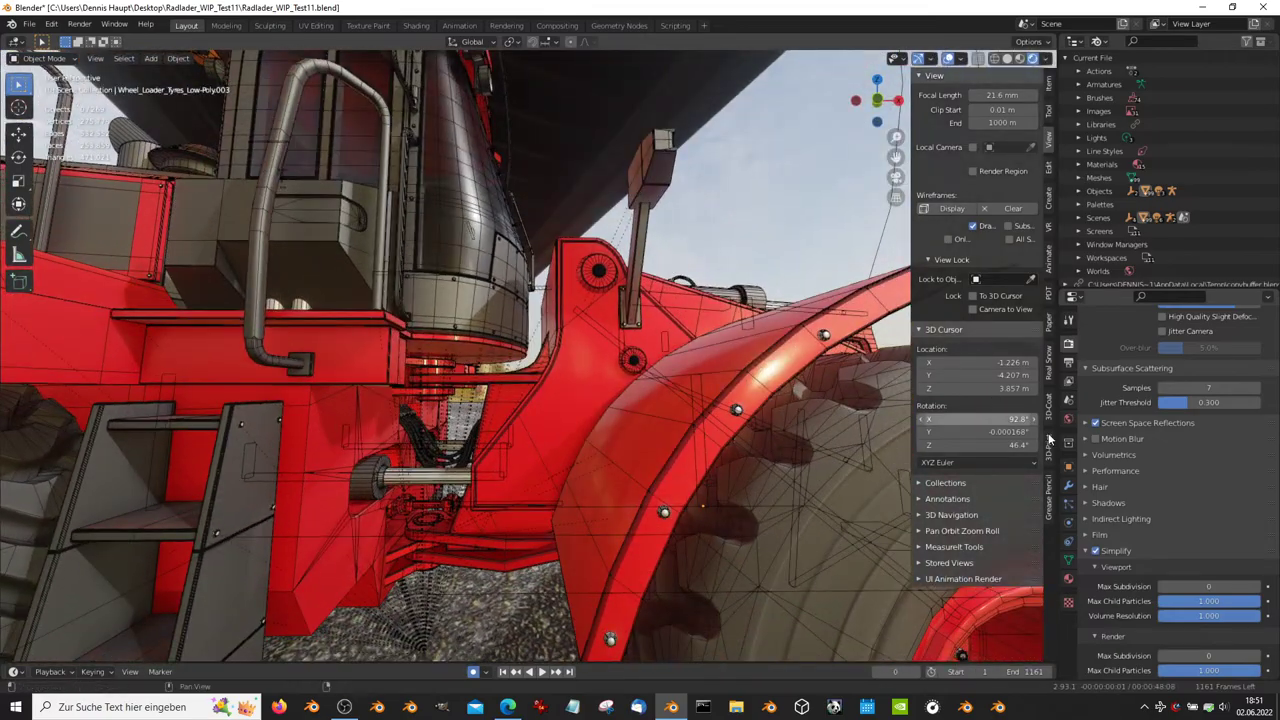
pyautogui.click(1095, 551)
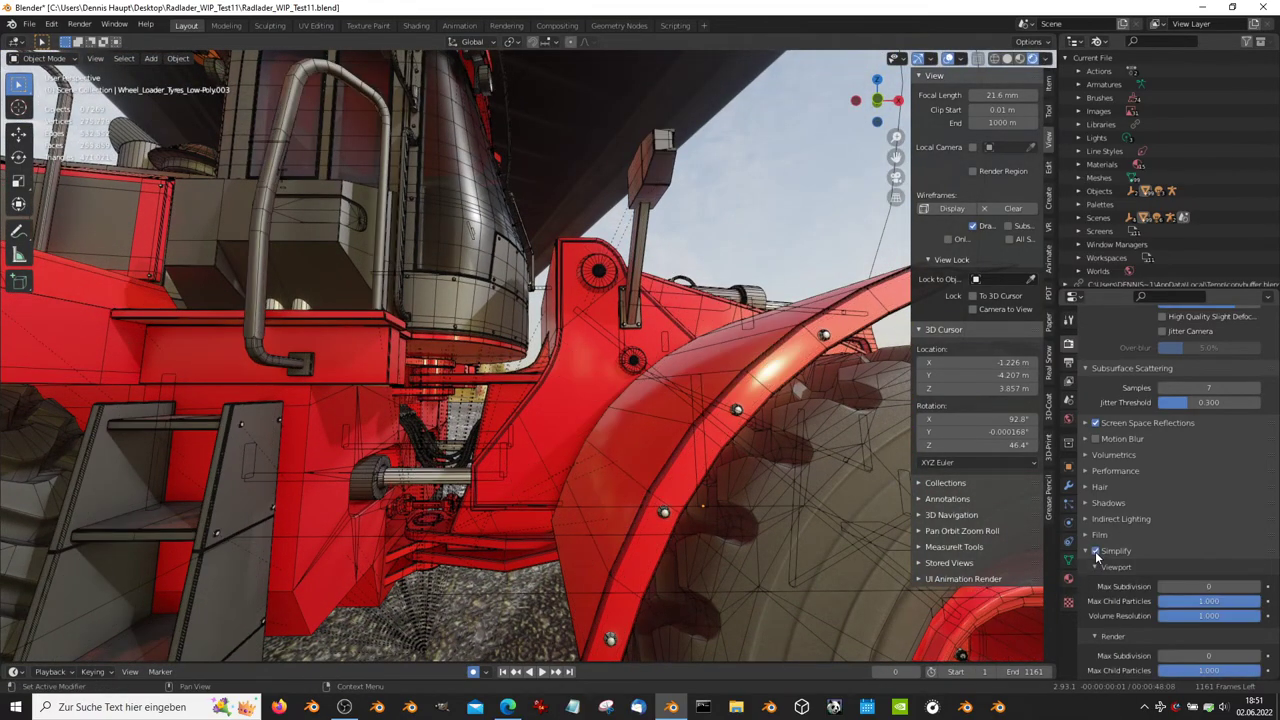
pyautogui.scroll(3, 785, 366)
pyautogui.moveTo(785, 366)
pyautogui.mouseDown(button='middle')
pyautogui.moveTo(684, 321)
pyautogui.moveTo(688, 369)
pyautogui.moveTo(559, 370)
pyautogui.moveTo(713, 404)
pyautogui.moveTo(617, 367)
pyautogui.moveTo(729, 358)
pyautogui.moveTo(648, 327)
pyautogui.mouseUp(button='middle')
pyautogui.scroll(-5, 688, 369)
# Step: Play the animation with Simplify enabled, viewing the loader from the side
pyautogui.press('space')
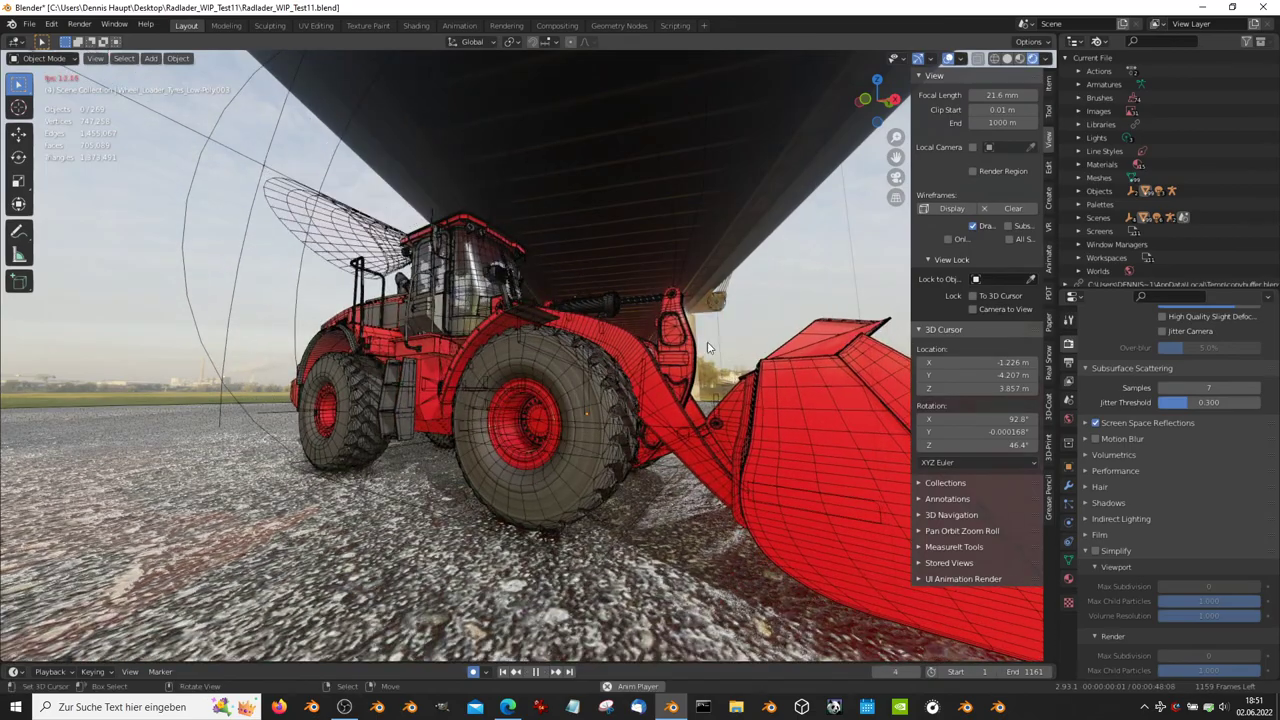
pyautogui.click(1096, 551)
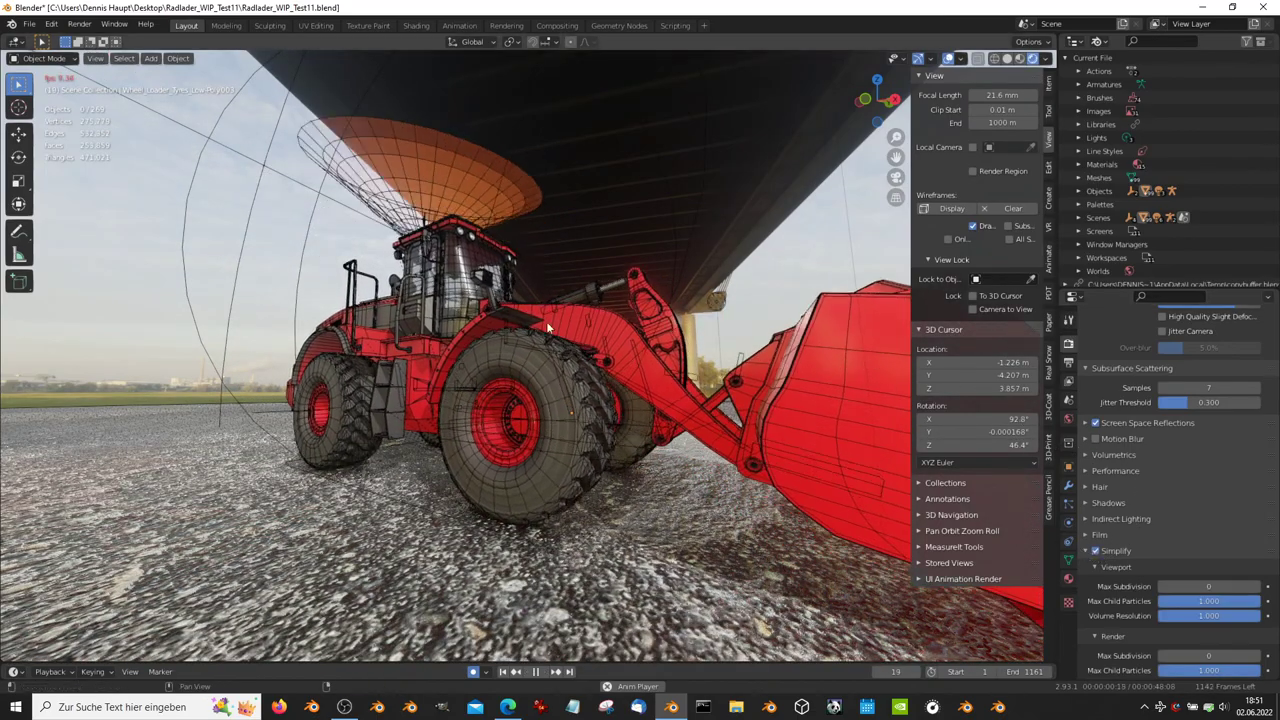
pyautogui.scroll(-3, 600, 380)
pyautogui.moveTo(600, 380)
pyautogui.mouseDown(button='middle')
pyautogui.moveTo(643, 320)
pyautogui.moveTo(618, 339)
pyautogui.moveTo(560, 335)
pyautogui.mouseUp(button='middle')
pyautogui.scroll(5, 643, 320)
pyautogui.scroll(-8, 498, 333)
pyautogui.scroll(4, 553, 310)
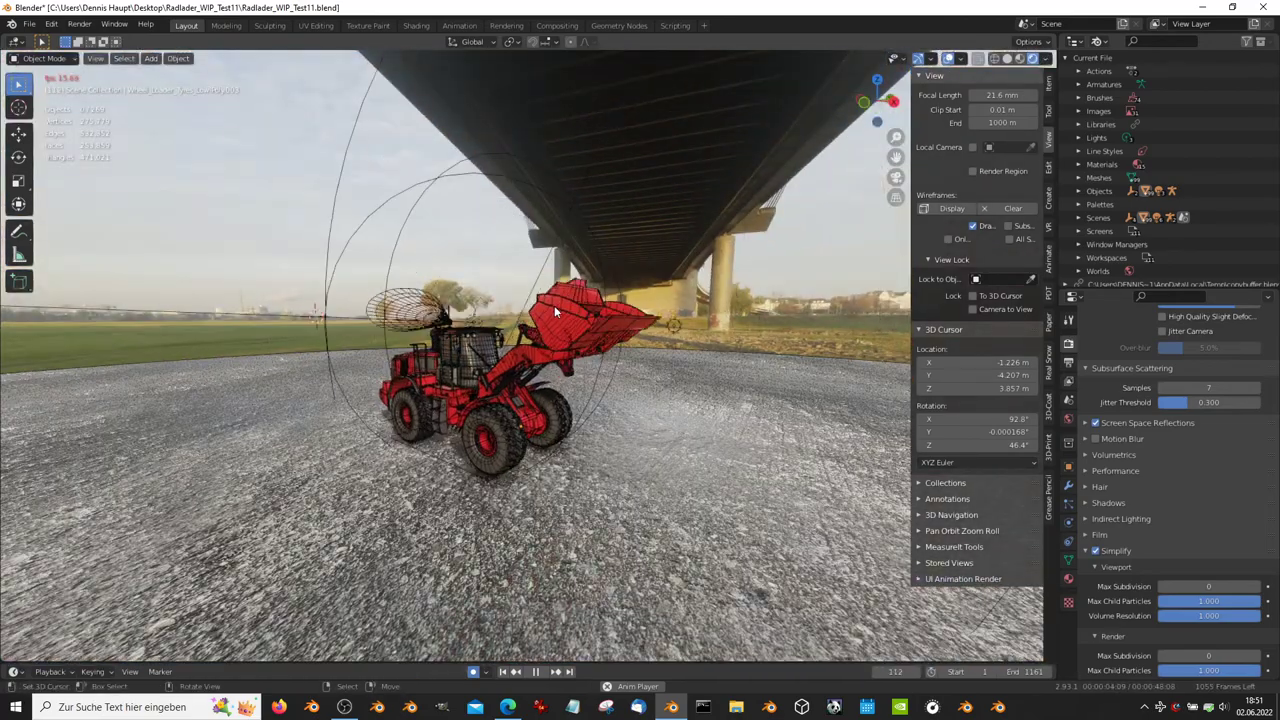
pyautogui.scroll(5, 554, 305)
# Step: Switch to the Sketchfab browser window showing the white annotated loader
pyautogui.hotkey('alt', 'Tab')
pyautogui.hotkey('alt', 'Tab')
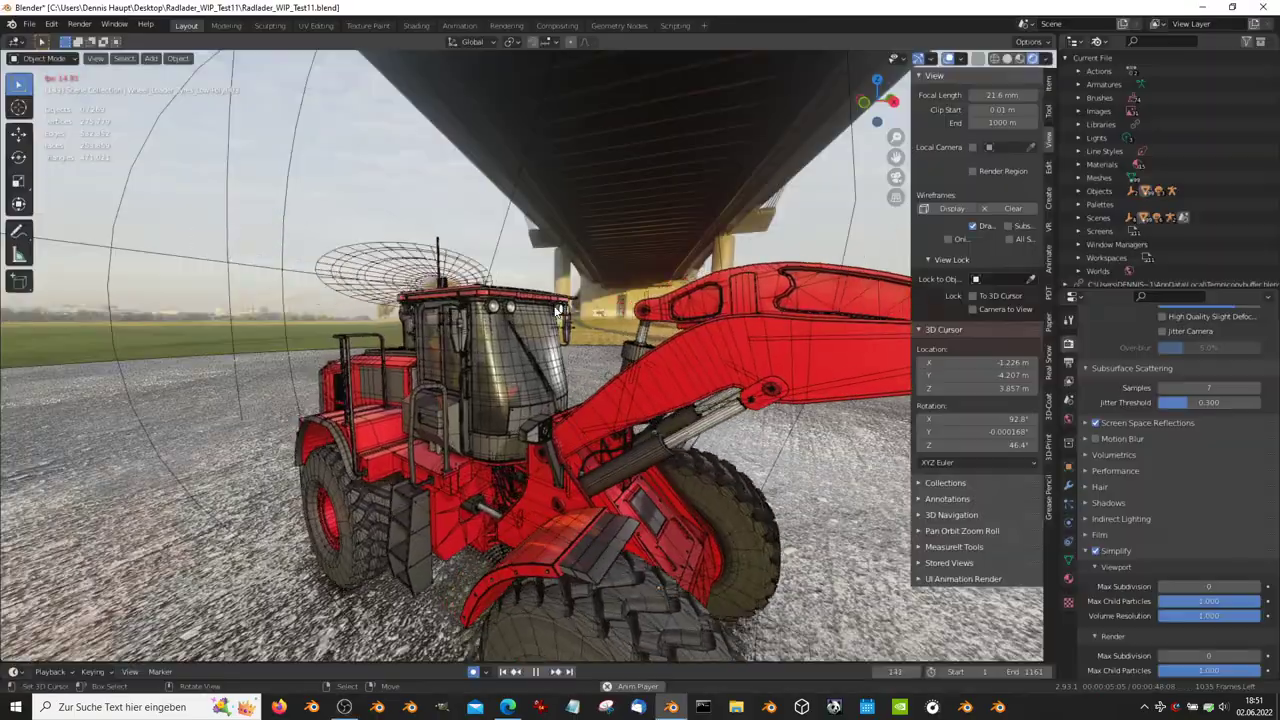
pyautogui.hotkey('alt', 'Tab')
pyautogui.press('Tab')
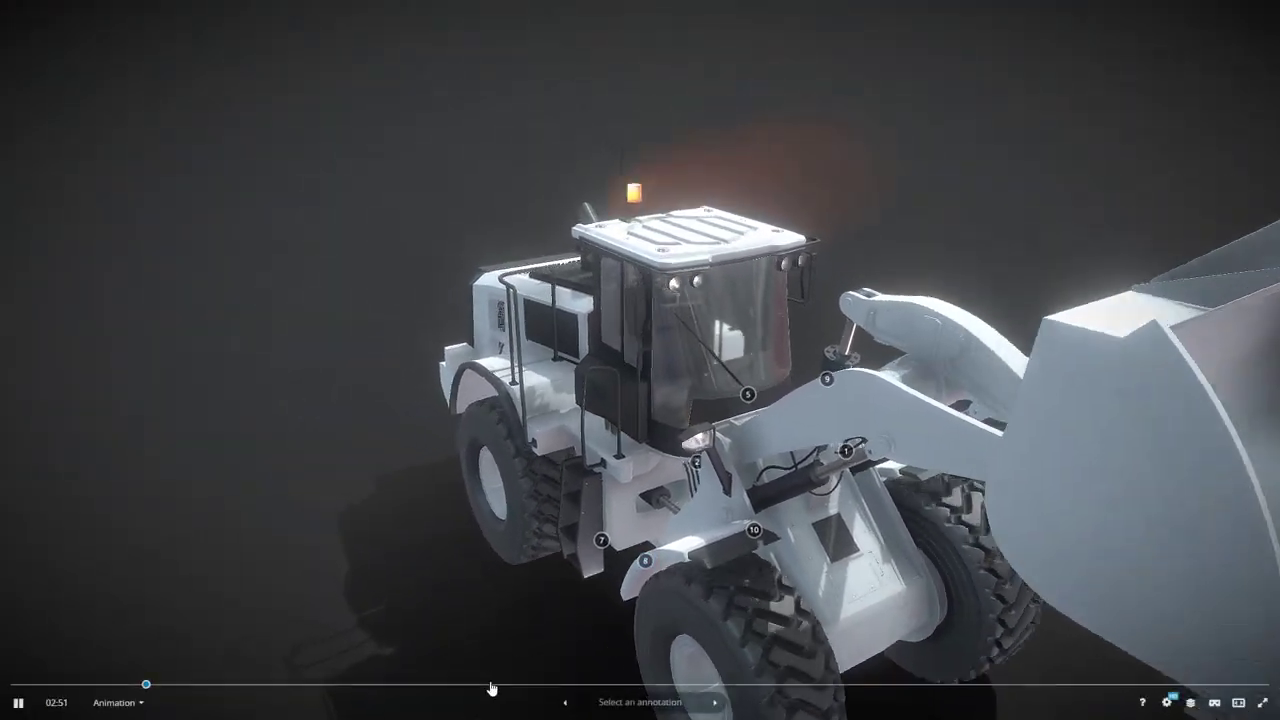
# Step: Visit annotations 1, 2 and 3 on the white loader, then switch post-processing off and on
pyautogui.click(716, 703)
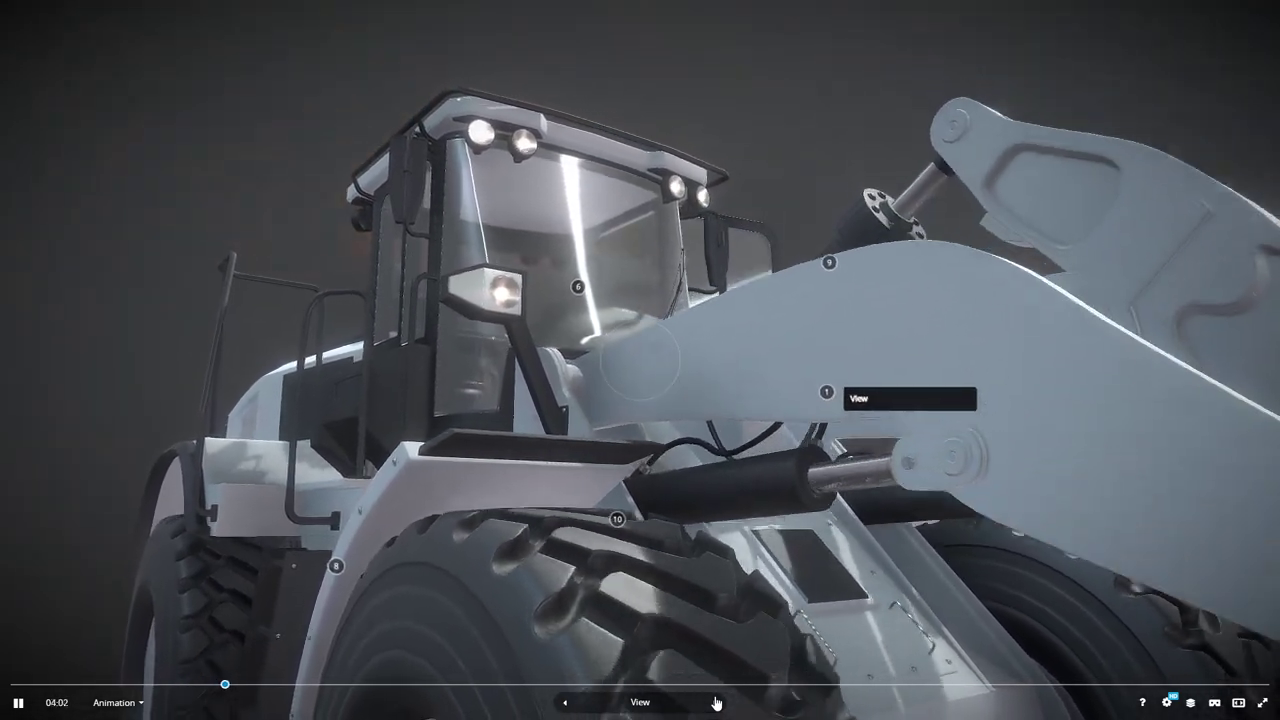
pyautogui.click(716, 703)
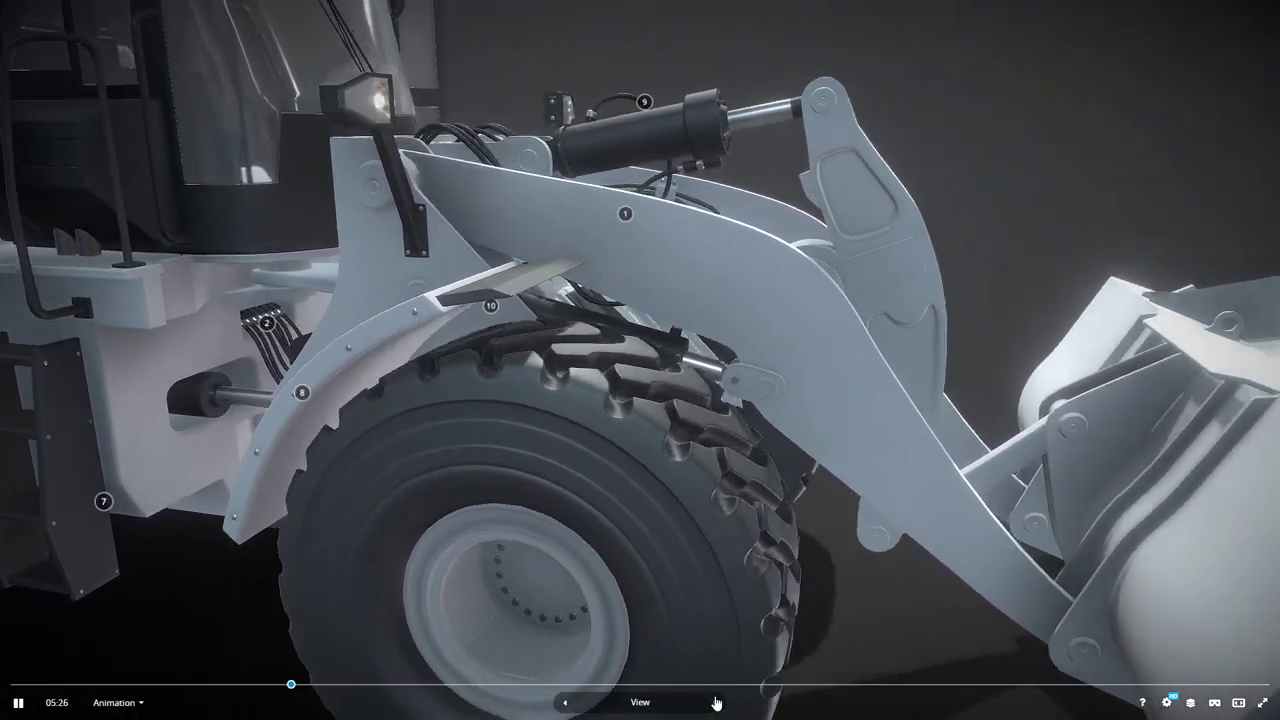
pyautogui.click(716, 703)
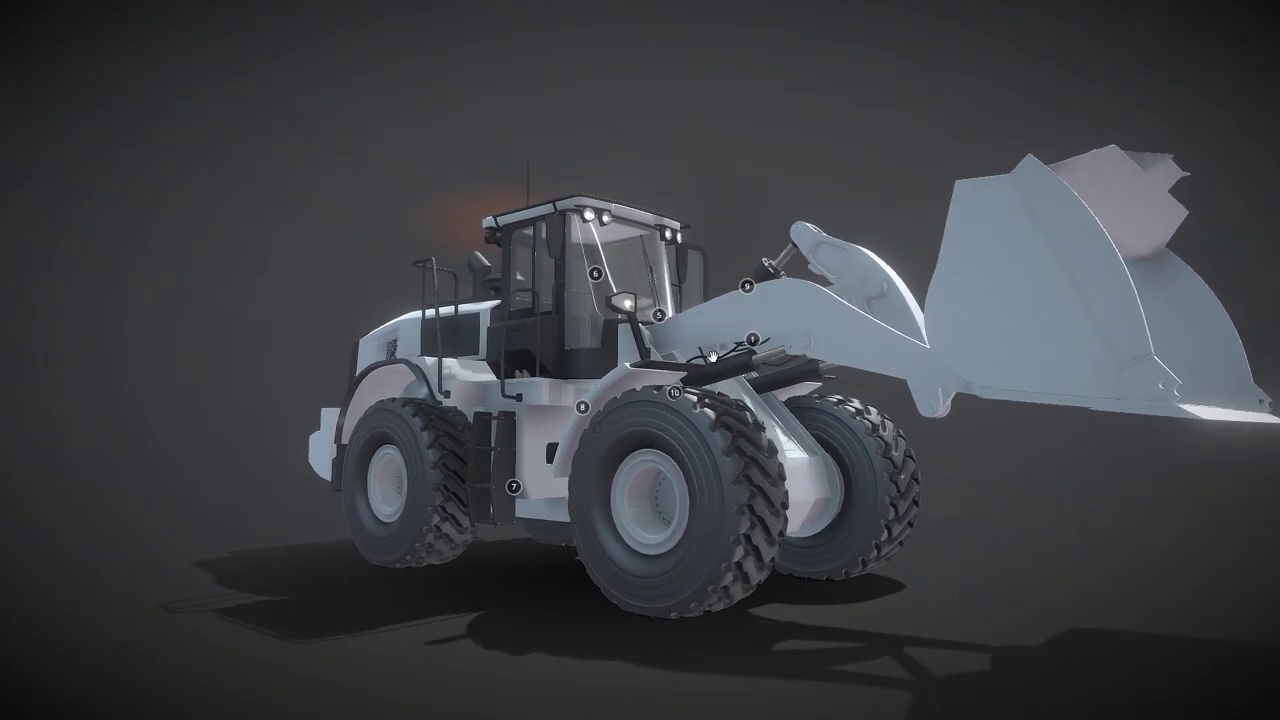
pyautogui.press('p')
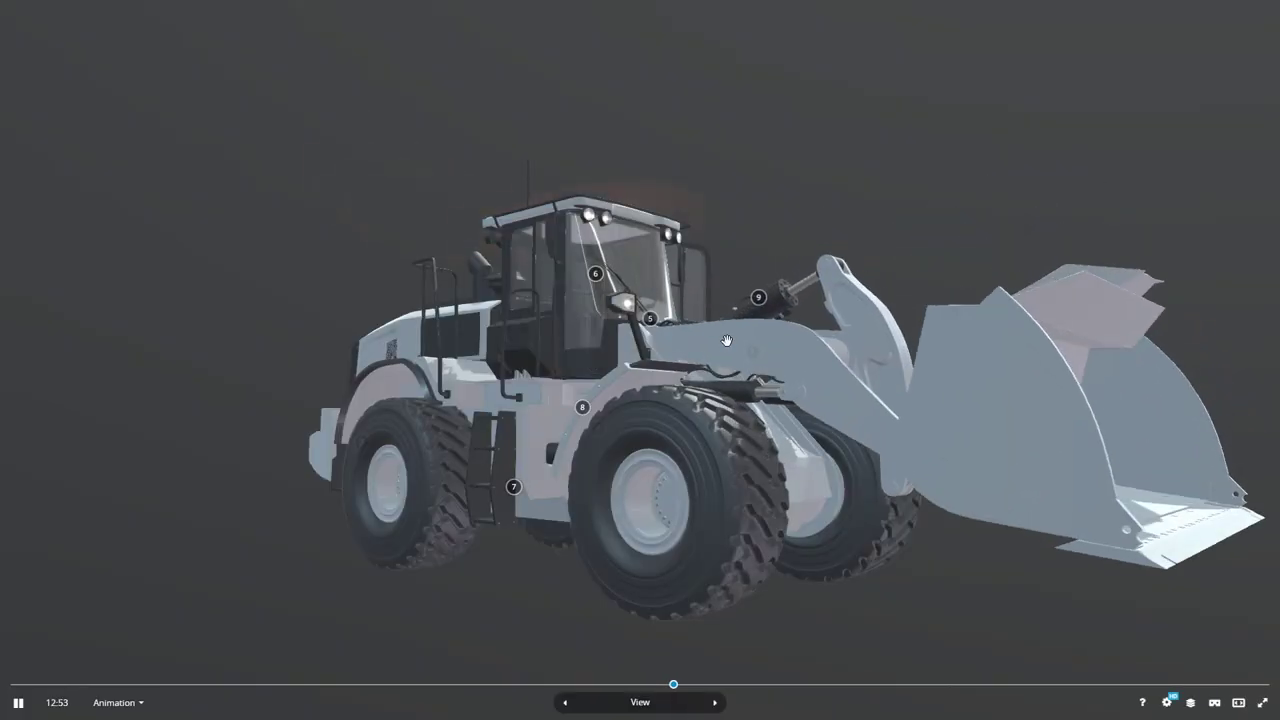
pyautogui.press('p')
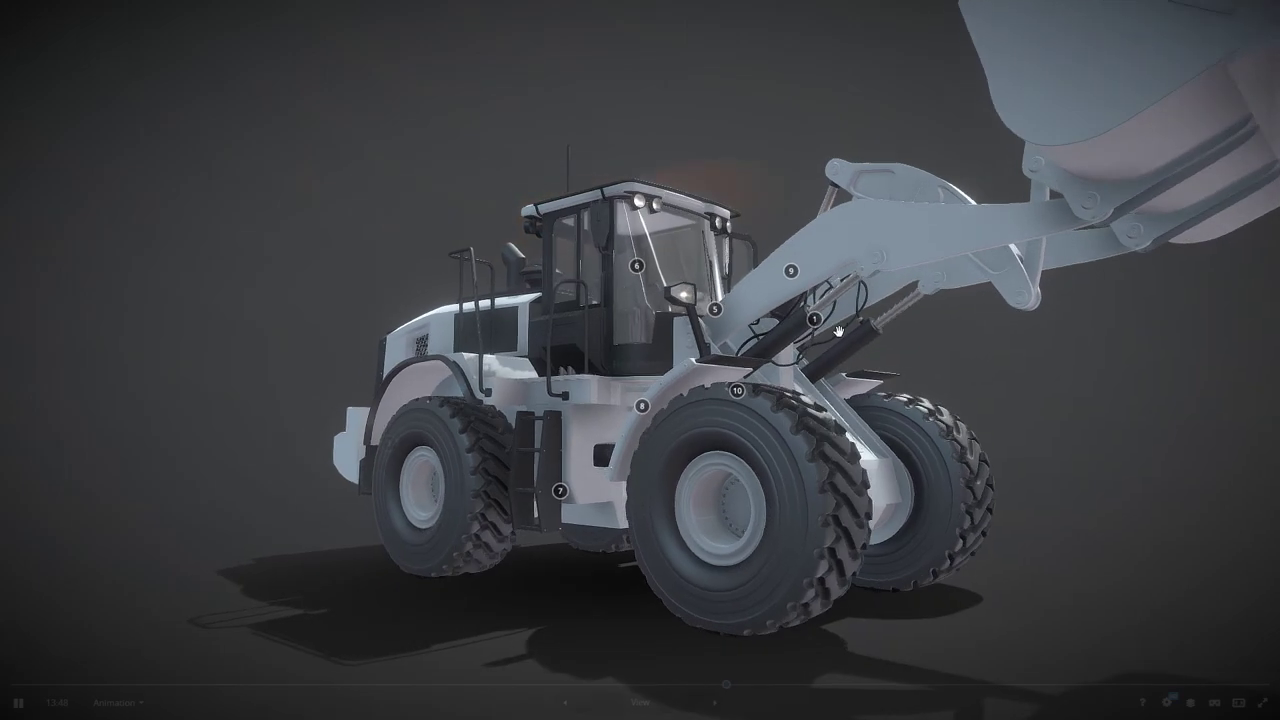